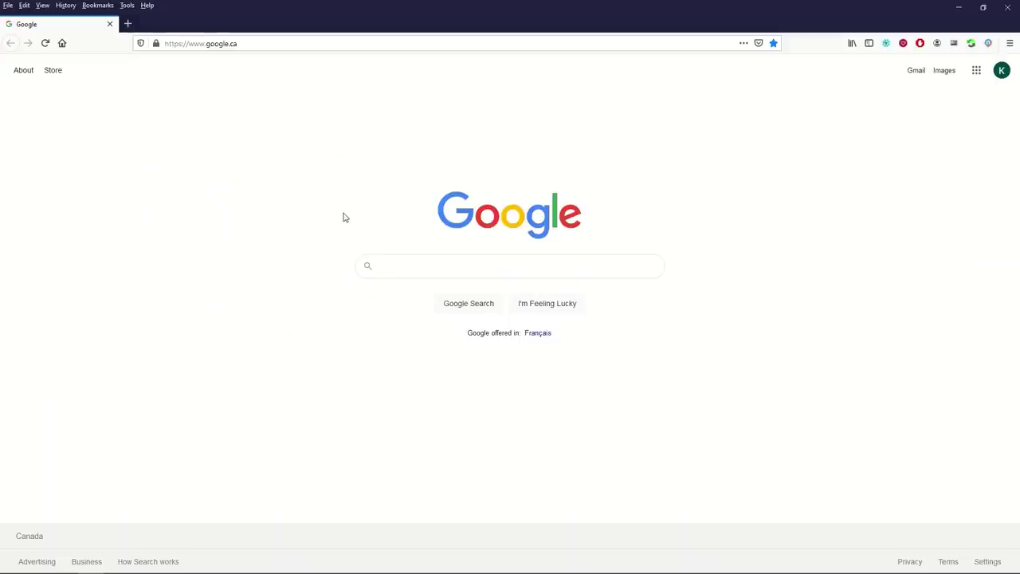
- Search Google for 'creative fabrica' and open the Creative Fabrica result
text(ive)
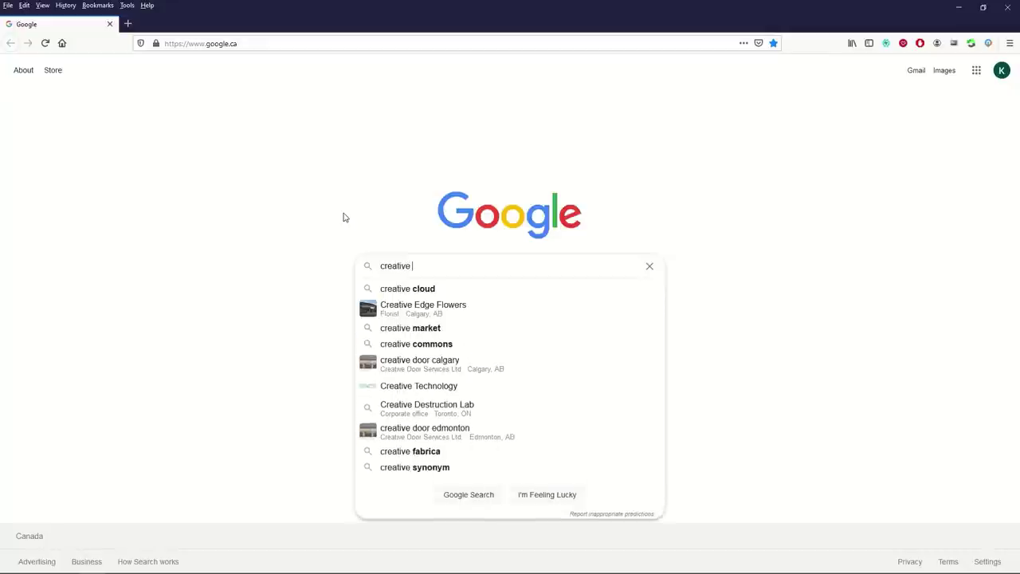
text( favrica)
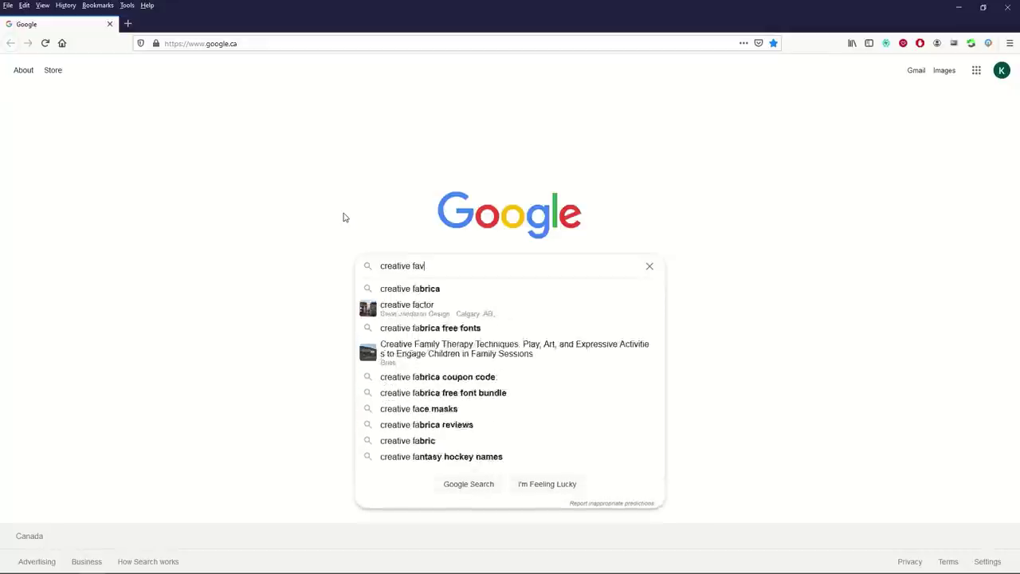
key(BackSpace)
key(BackSpace)
text(brica)
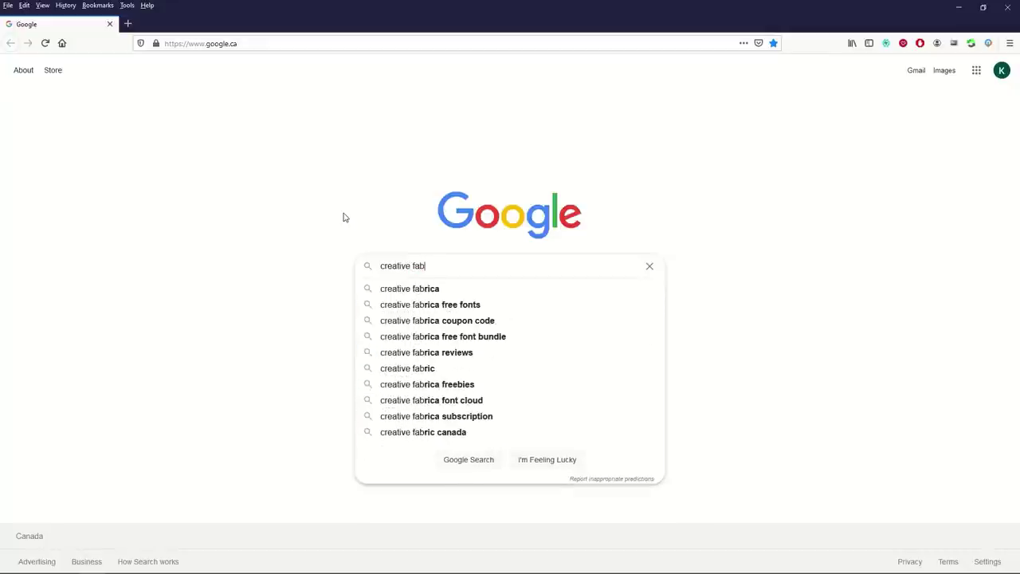
key(Return)
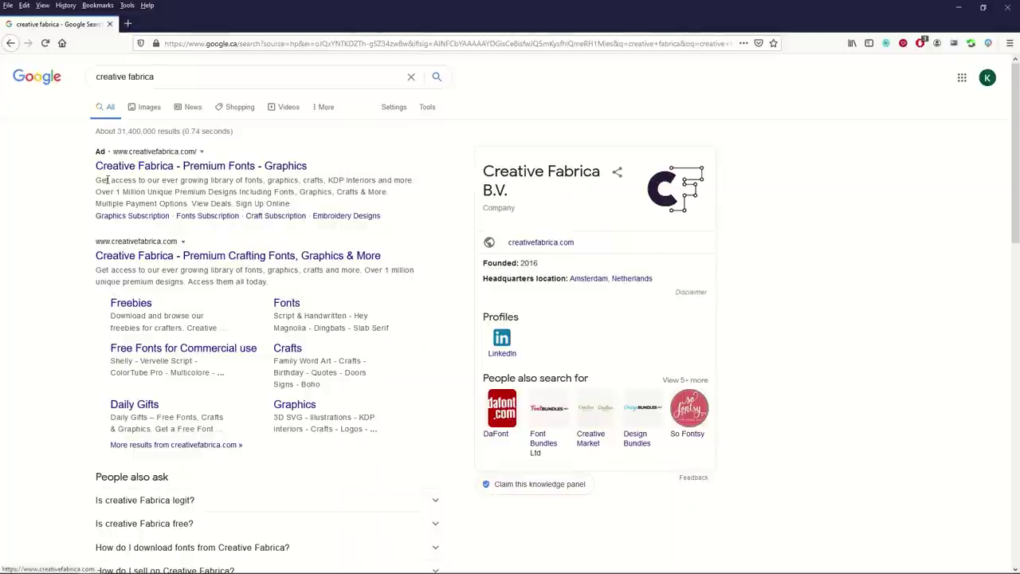
click(127, 172)
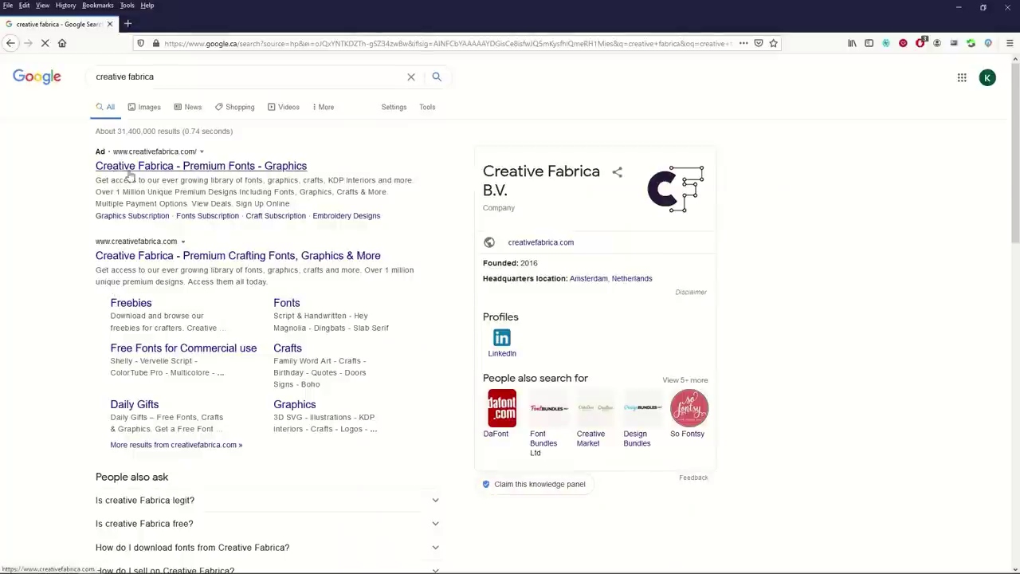
- Open creativefabrica.com, zoom the page to 120% and bring up the Freebies dropdown
click(115, 257)
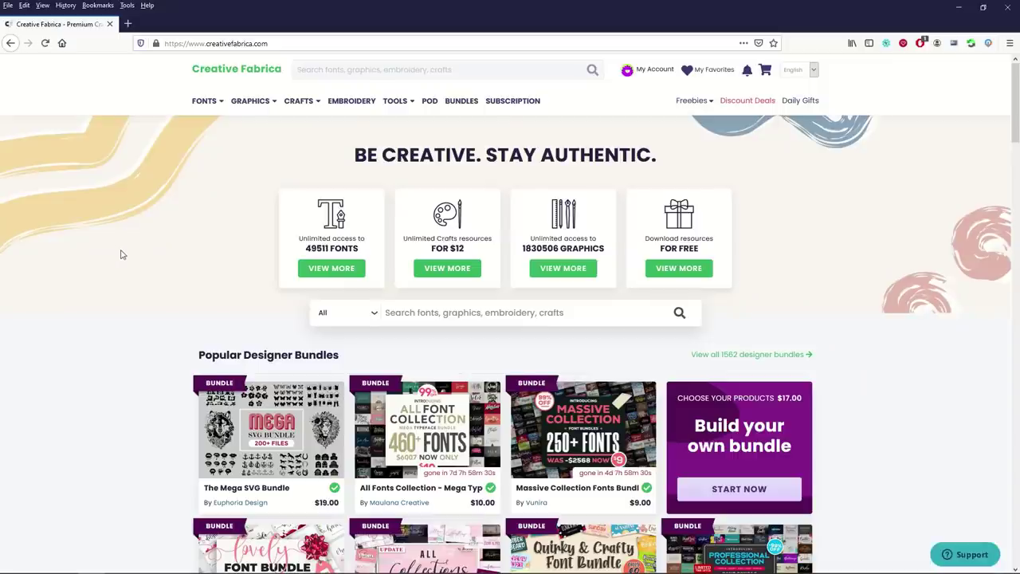
key(ctrl+plus)
key(ctrl+plus)
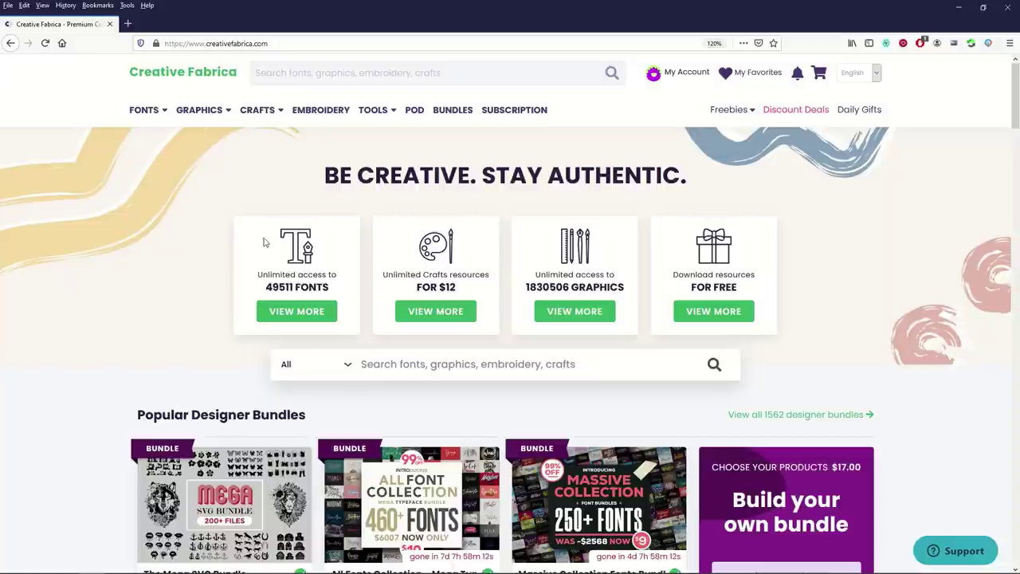
mouse_move(143, 118)
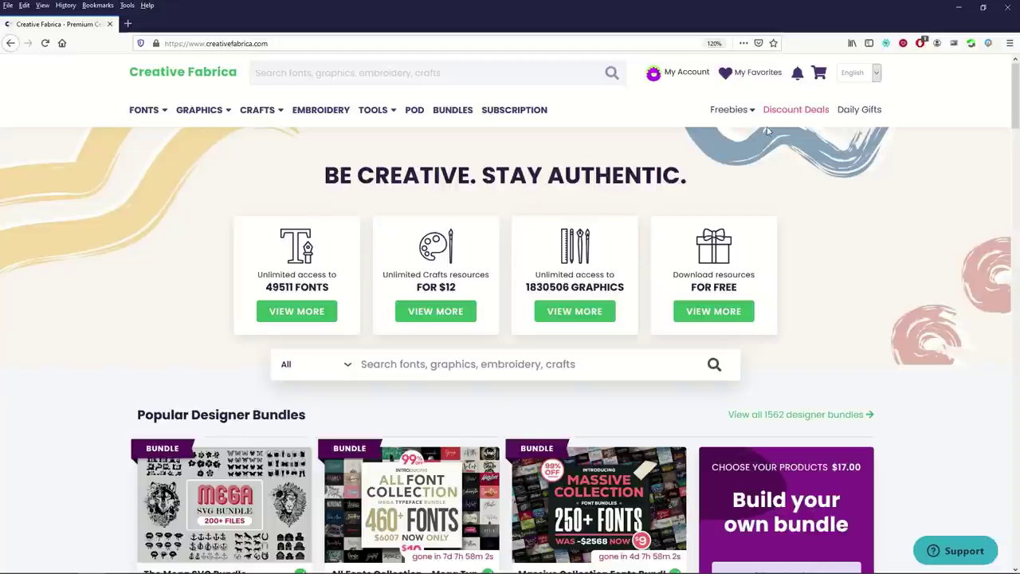
mouse_move(736, 125)
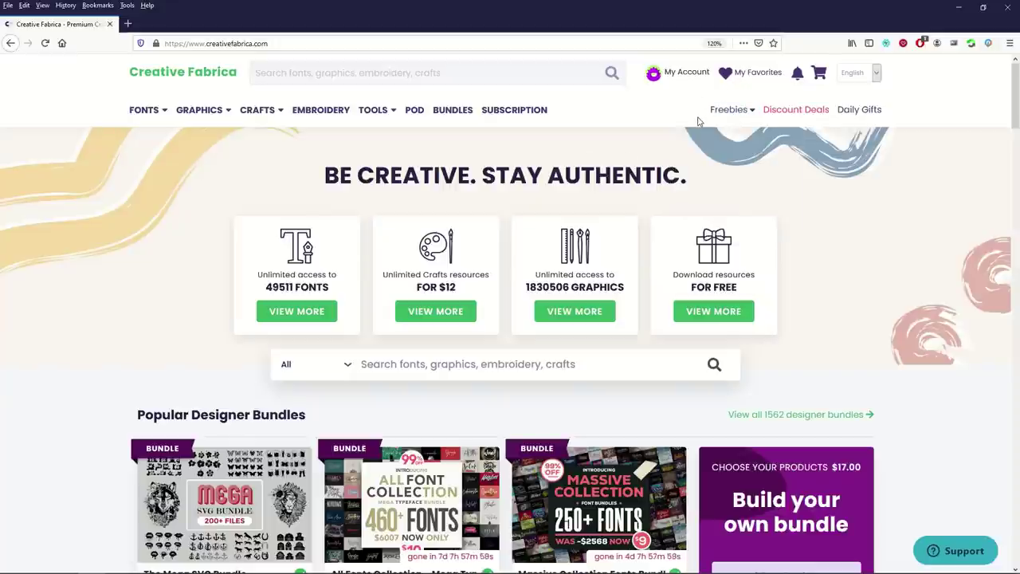
mouse_move(749, 98)
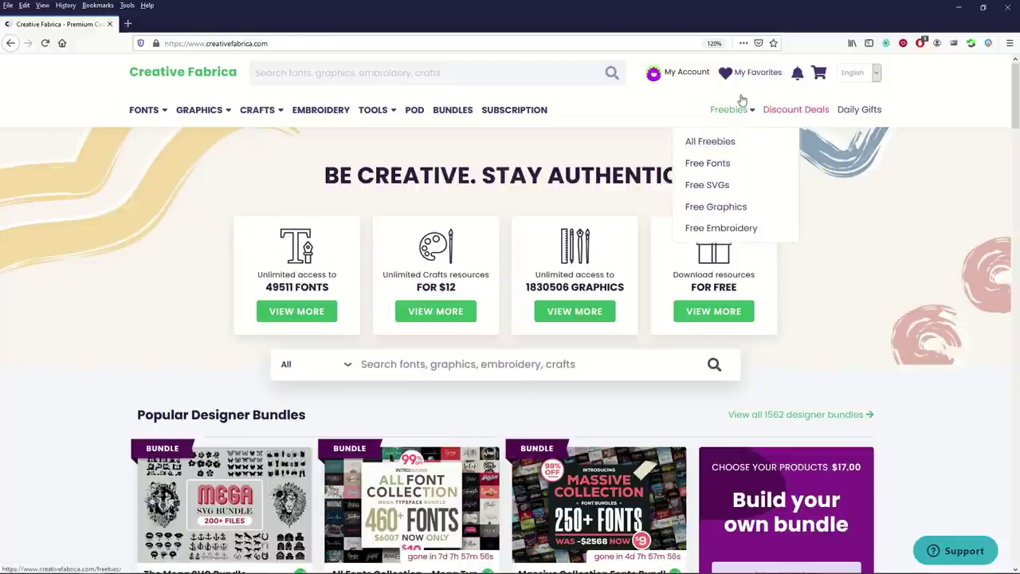
- From All Freebies, open the ColorTube Pro font page and bring up its commercial-licence link menu
click(710, 143)
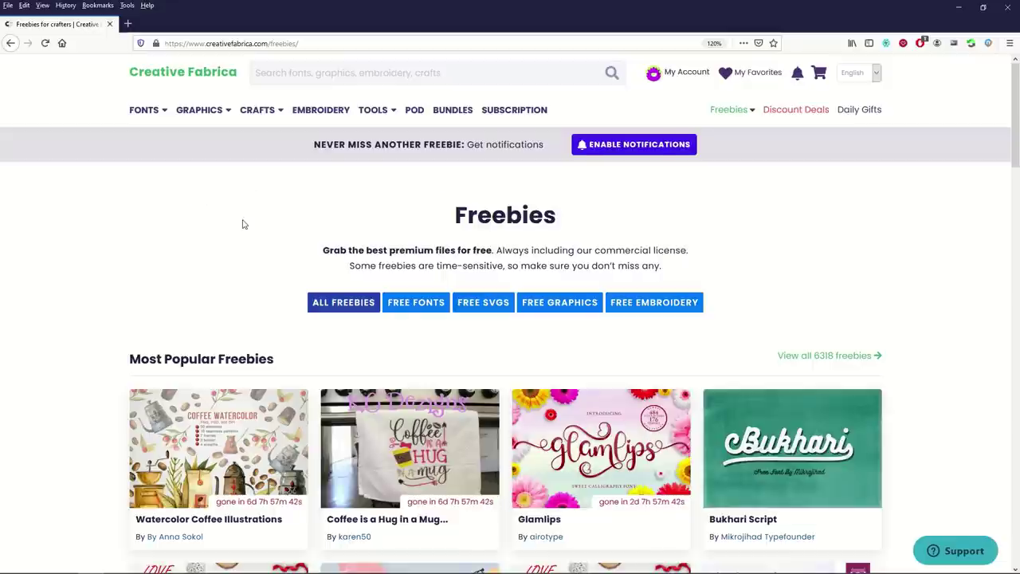
scroll(246, 229, down, 2)
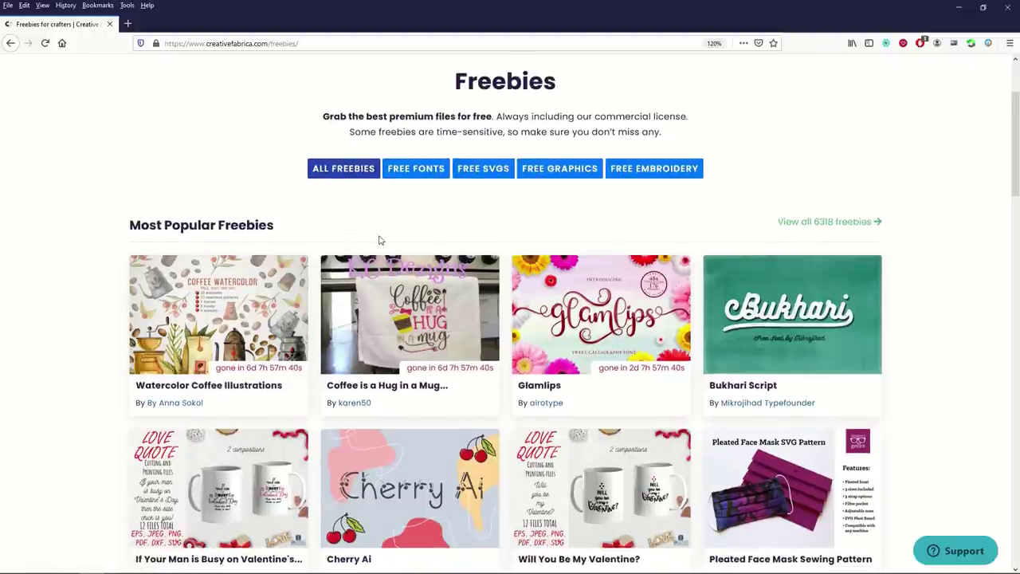
scroll(380, 239, down, 1)
scroll(383, 244, down, 1)
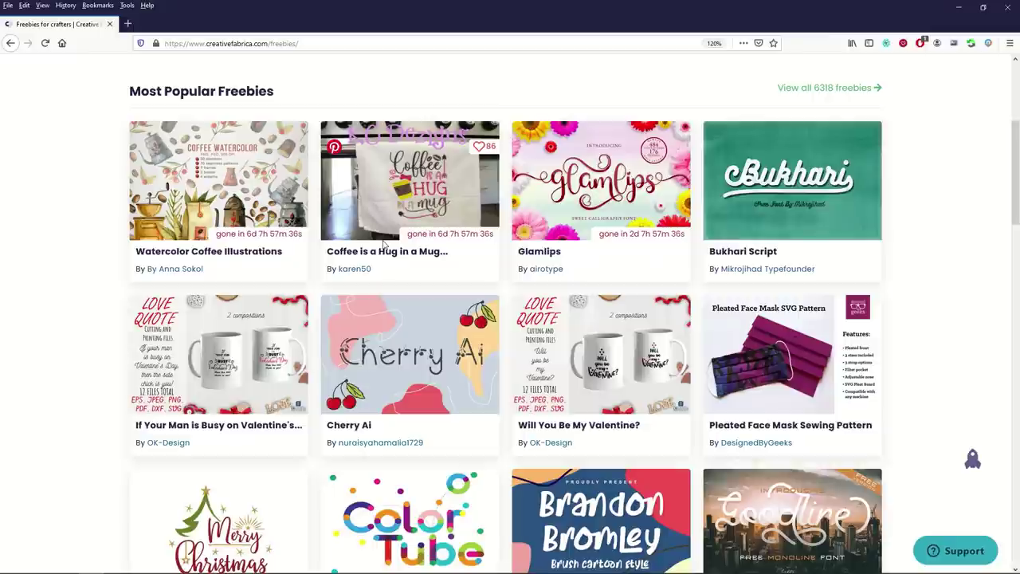
scroll(383, 244, down, 2)
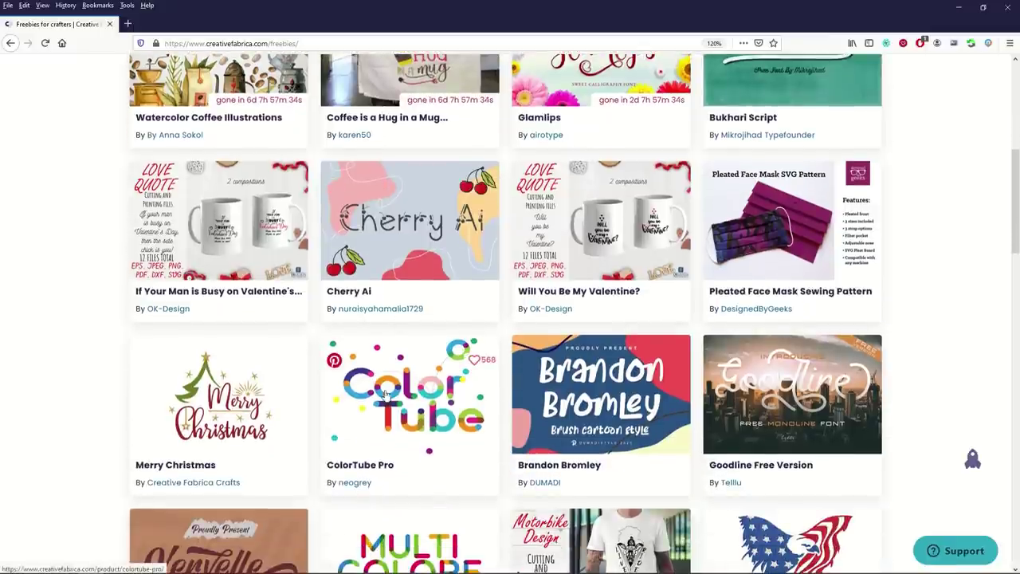
click(399, 398)
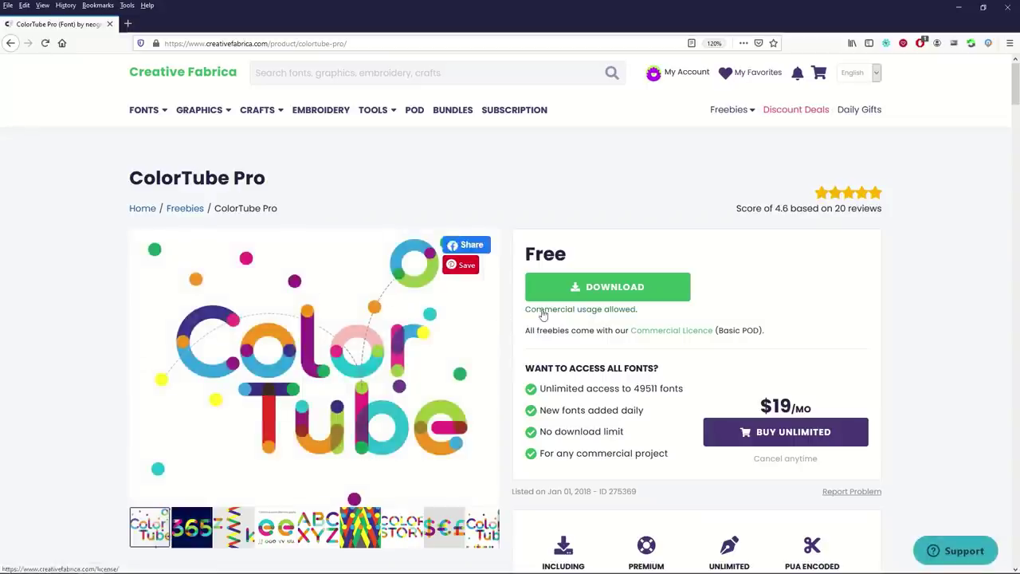
right_click(582, 312)
- Open the licence page in a new tab and view the Subscription License details
key(t)
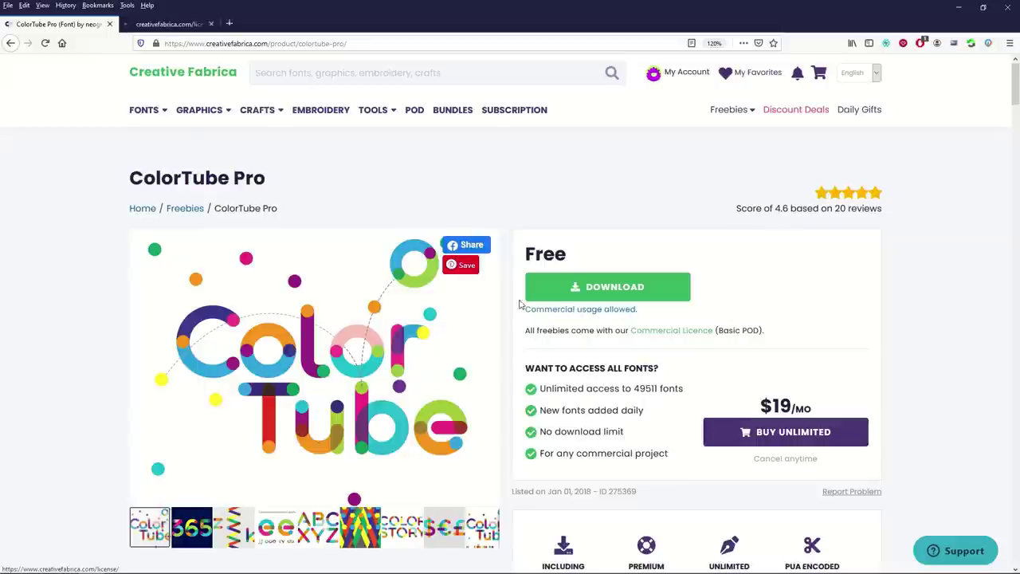
click(170, 27)
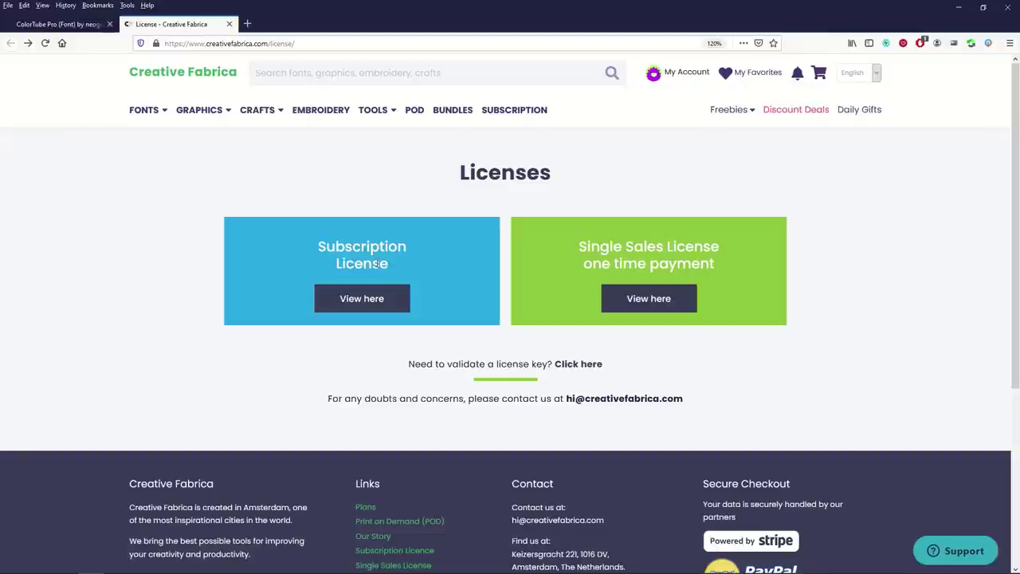
click(341, 297)
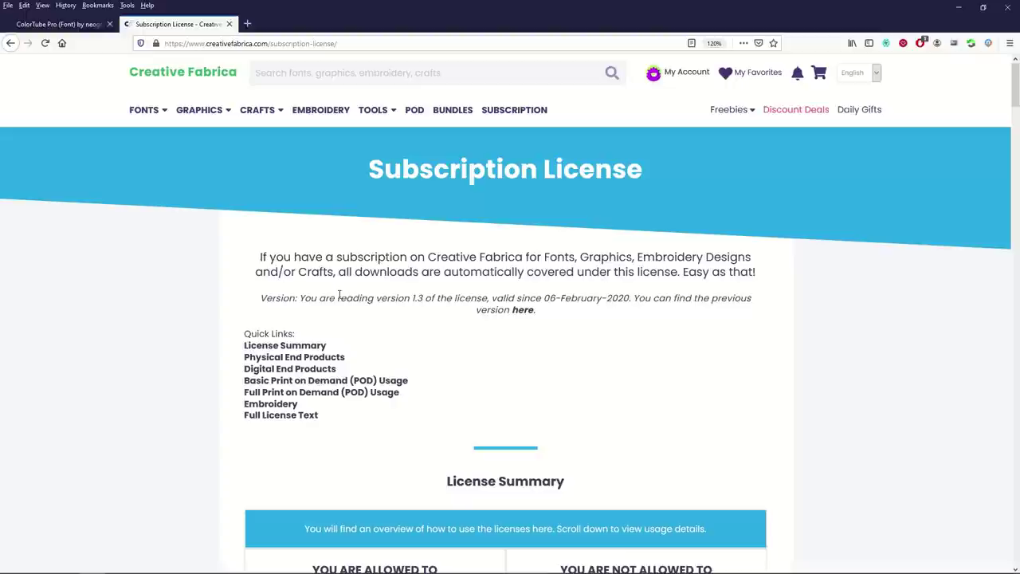
scroll(324, 293, down, 5)
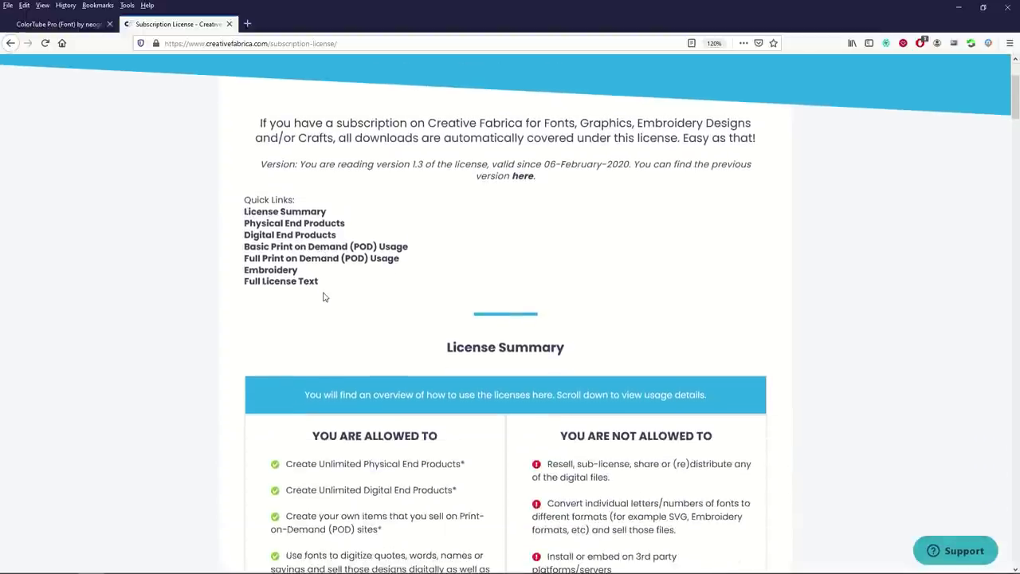
scroll(323, 297, down, 1)
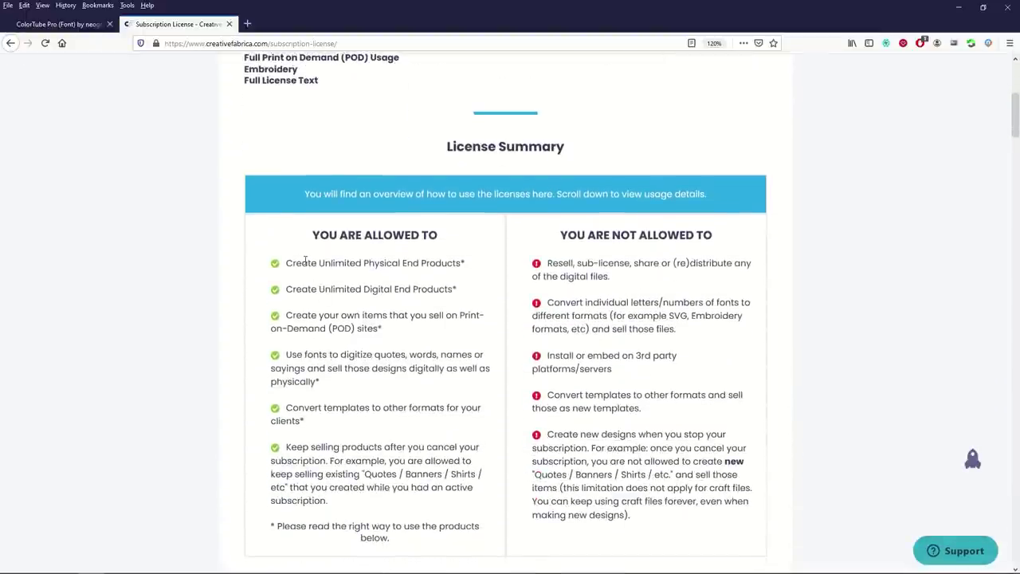
- Highlight the unlimited physical and digital end products lines, then return to the licences overview
drag(305, 261, 416, 265)
click(309, 289)
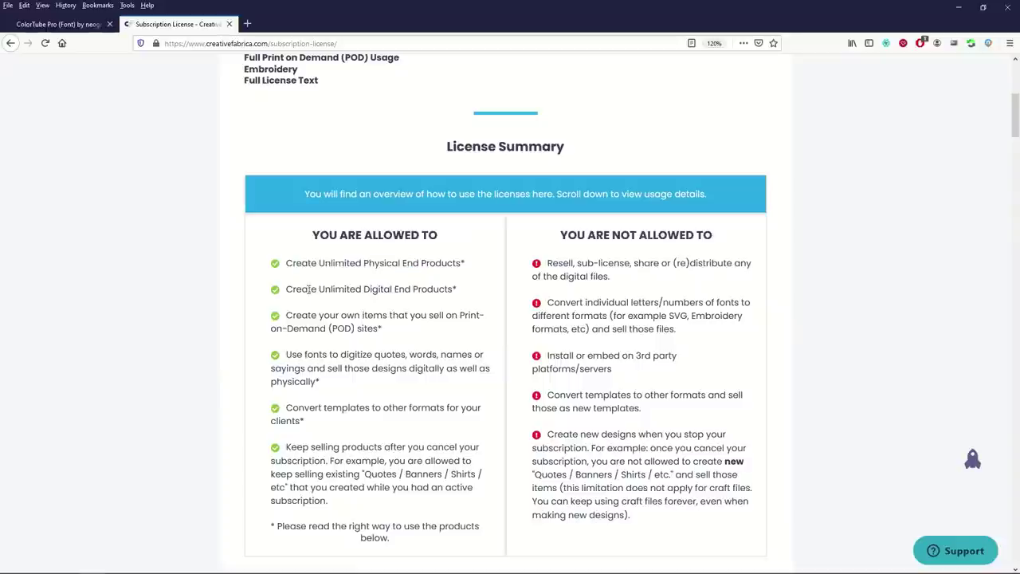
drag(309, 289, 417, 299)
scroll(335, 333, up, 5)
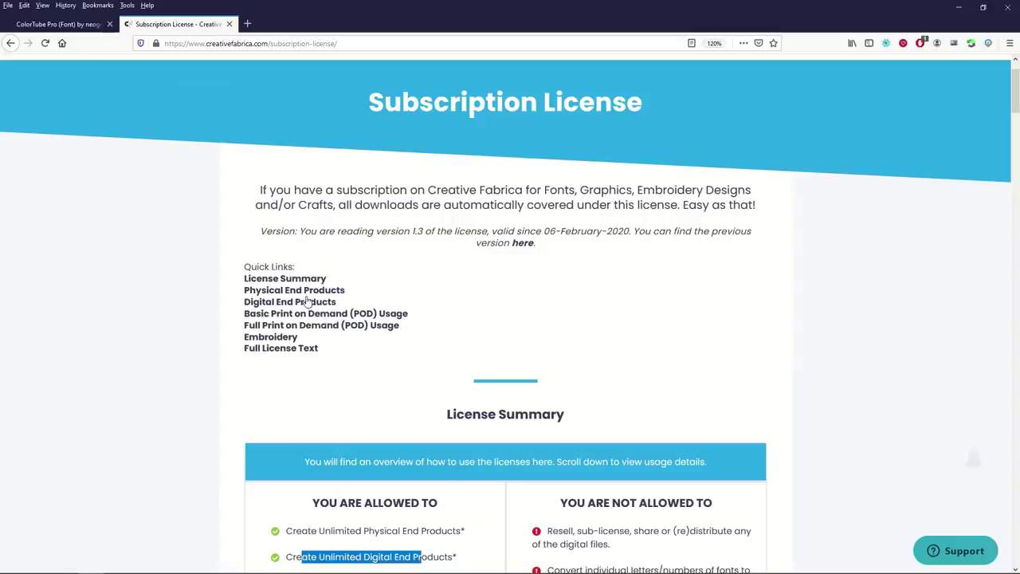
click(10, 43)
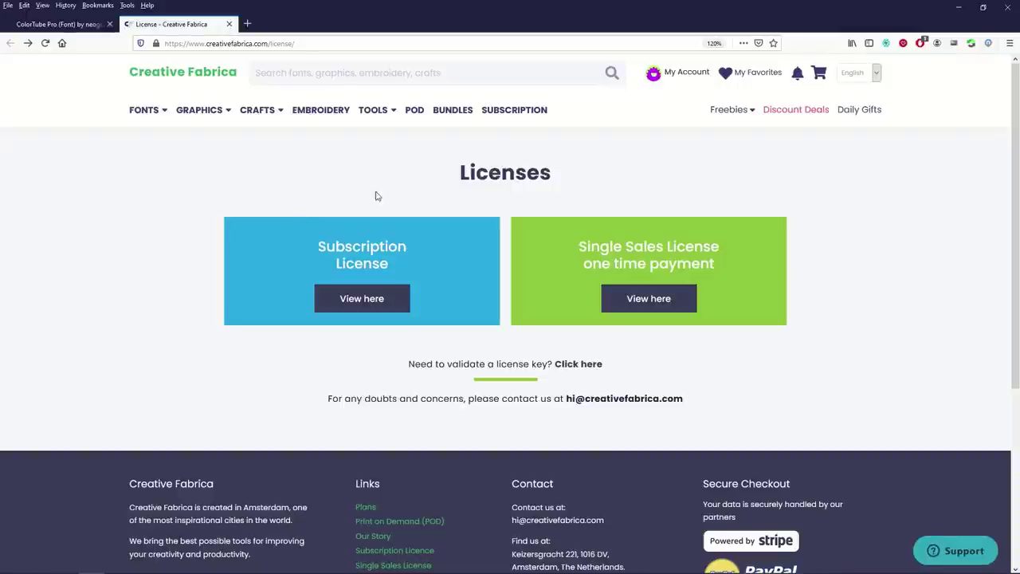
- Open the free Merry Christmas design page from the freebies and download it
right_click(720, 109)
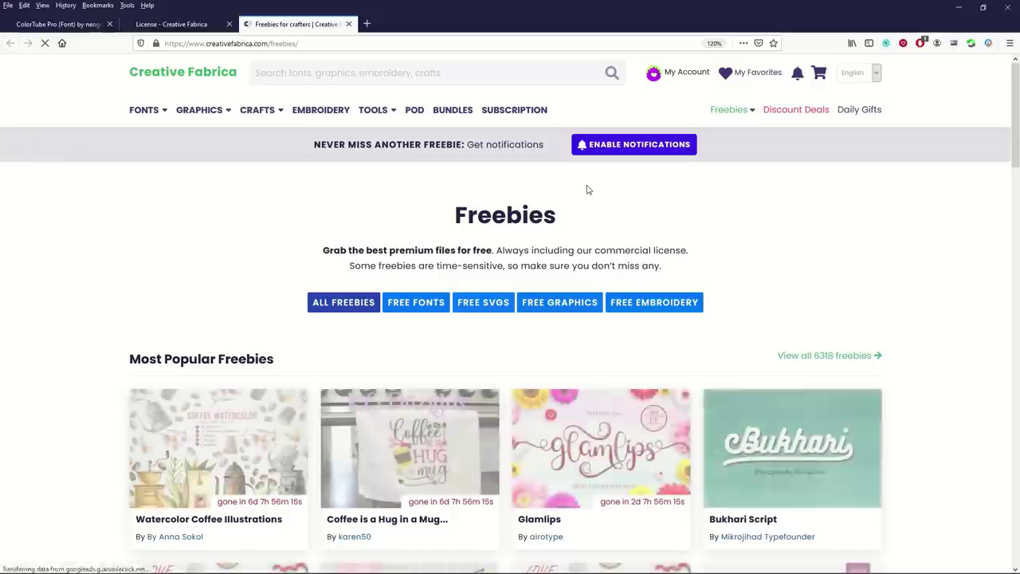
scroll(588, 213, down, 1)
scroll(588, 214, down, 5)
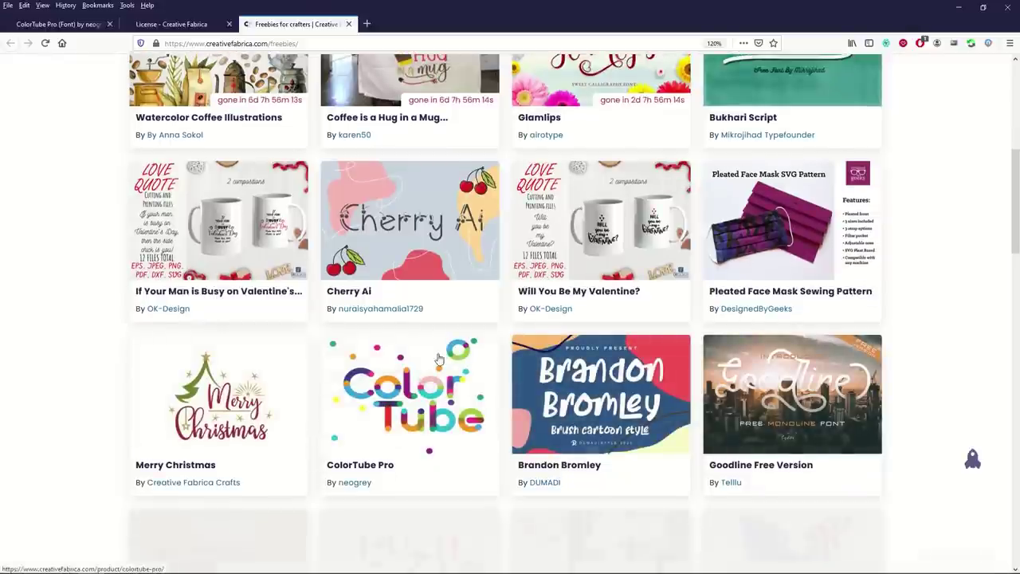
click(209, 394)
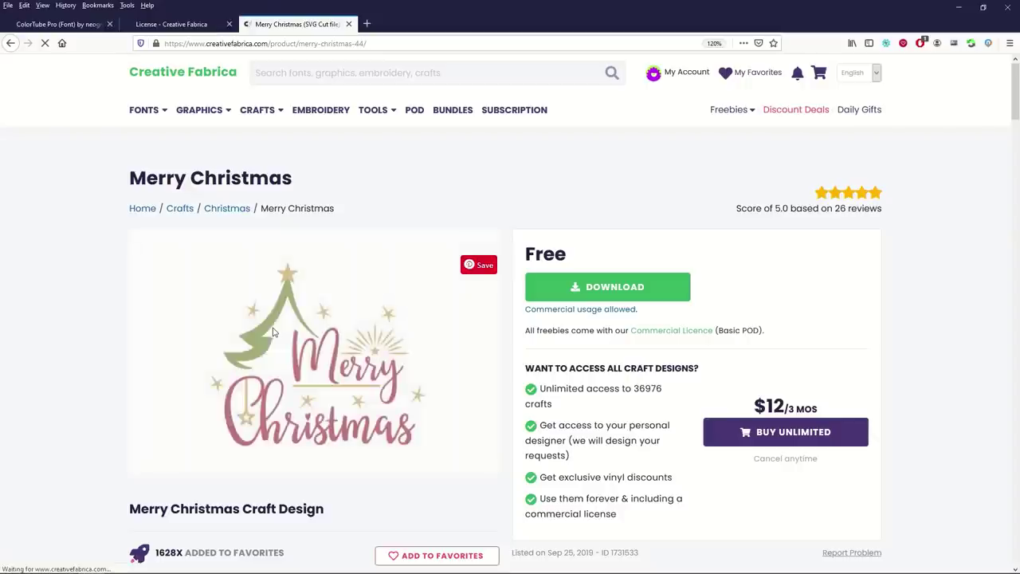
click(563, 299)
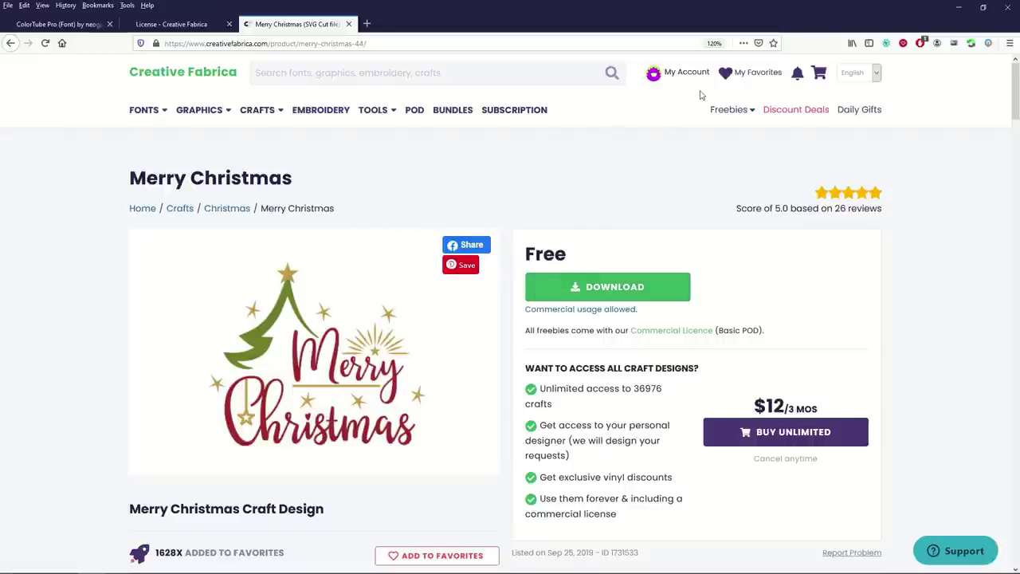
mouse_move(685, 80)
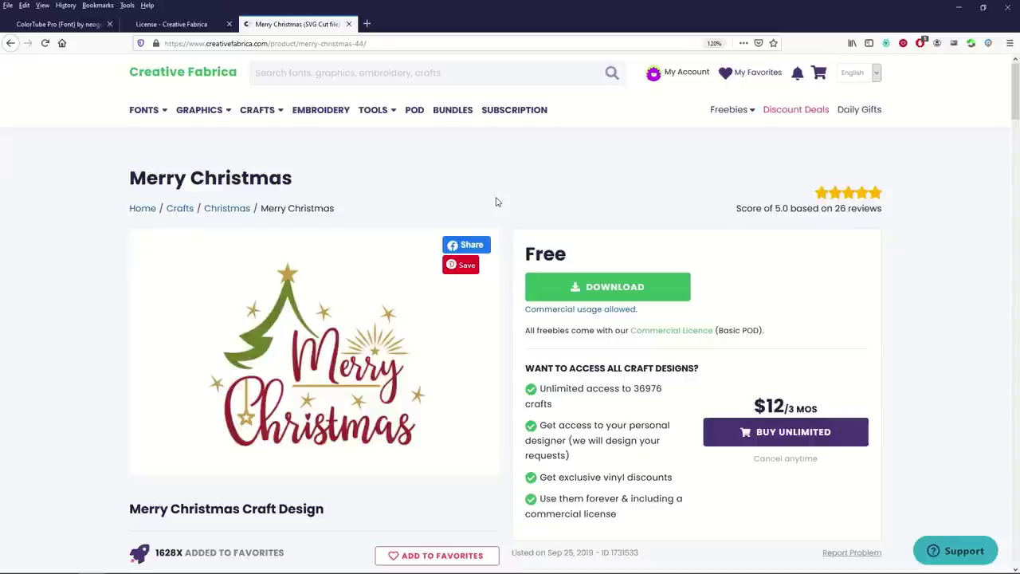
- Switch to the Licenses page and open the Single Sales License details
click(153, 24)
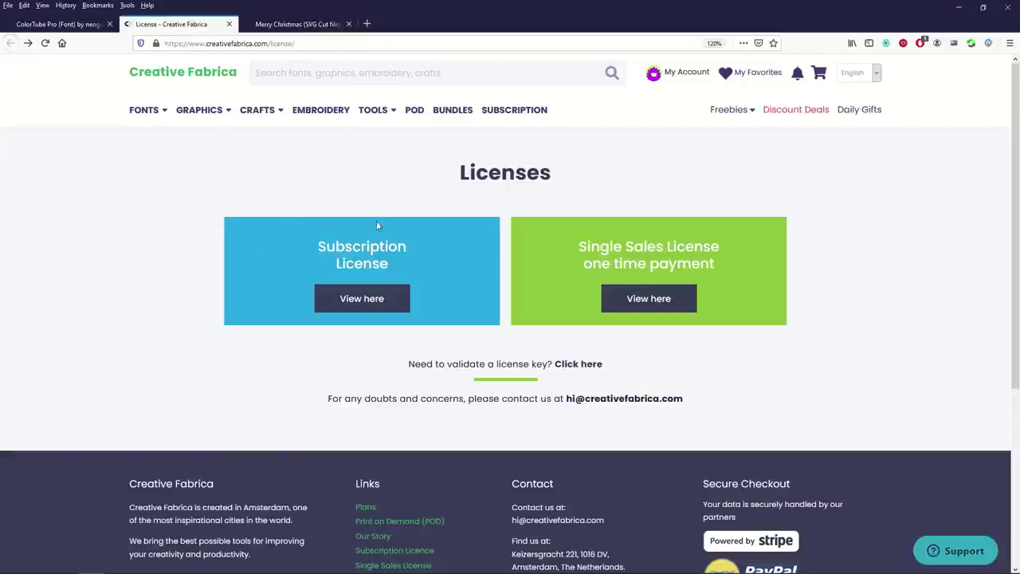
drag(591, 252, 663, 254)
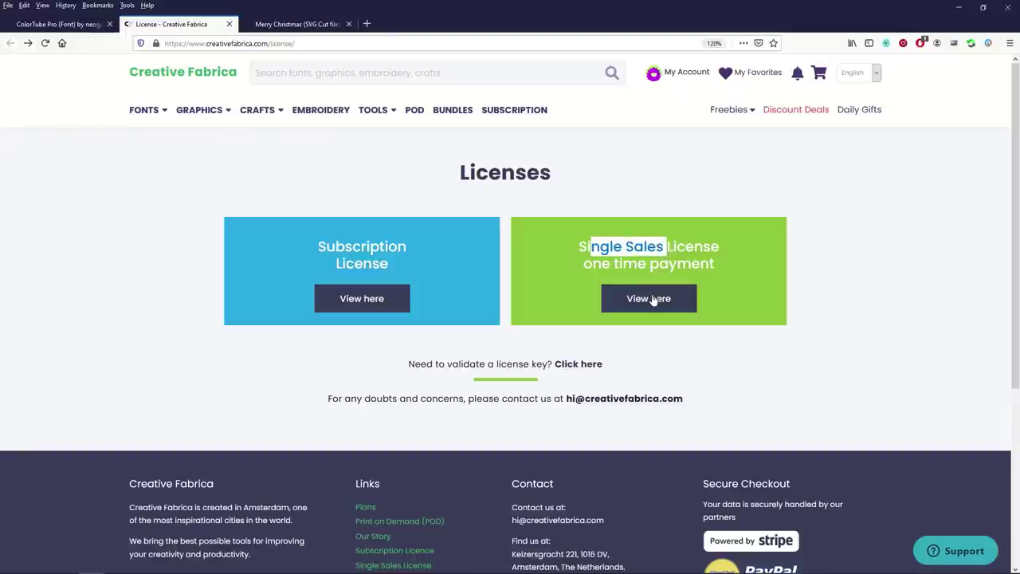
click(654, 298)
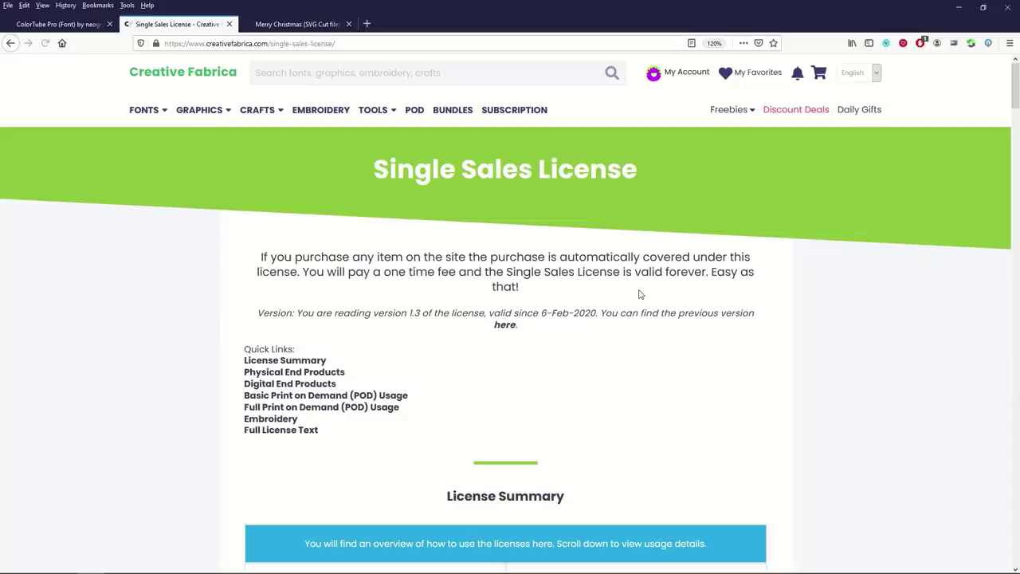
scroll(269, 349, down, 5)
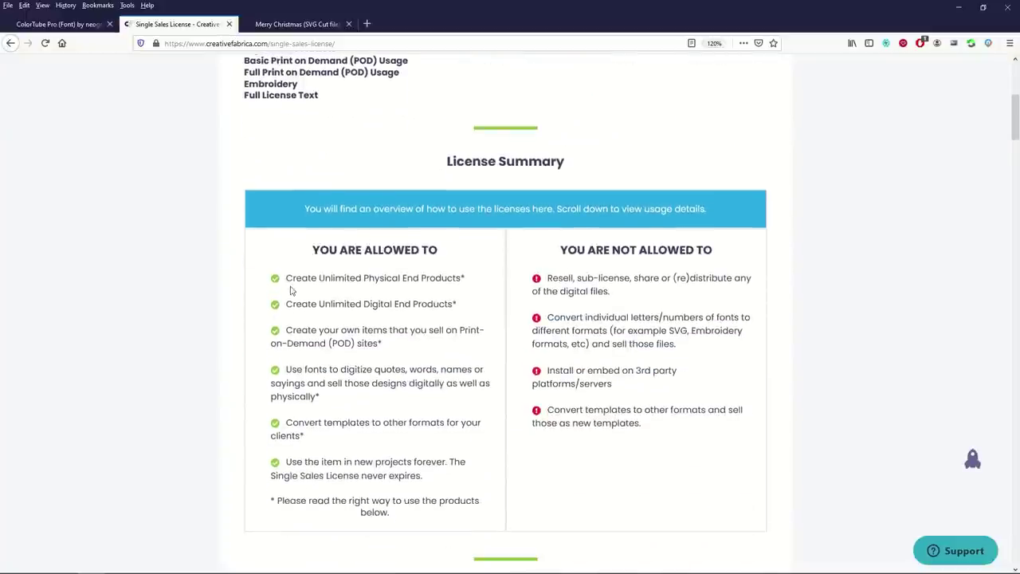
- Highlight the physical end products, print-on-demand and no-reselling lines of the License Summary
drag(291, 278, 424, 283)
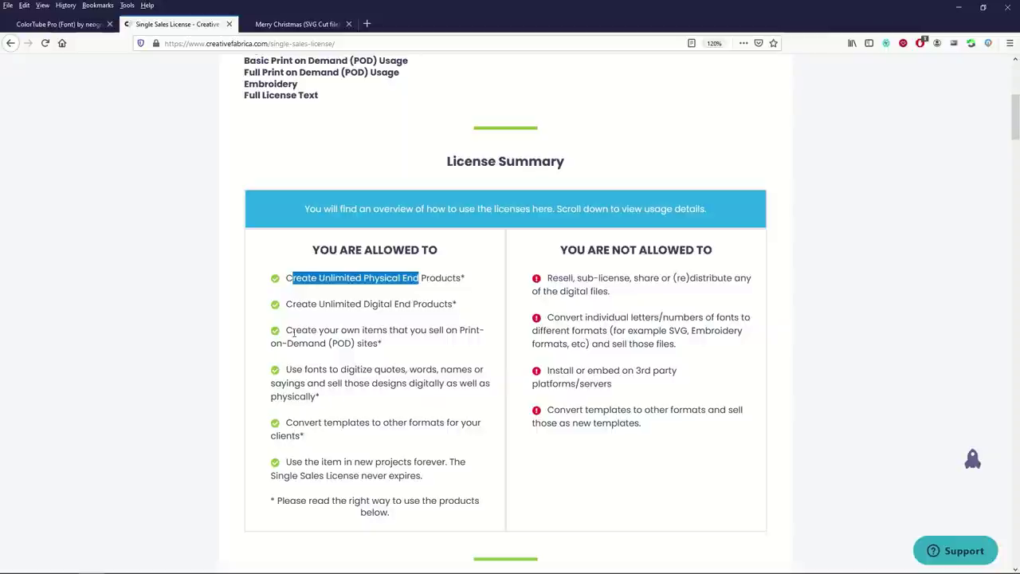
drag(294, 332, 465, 349)
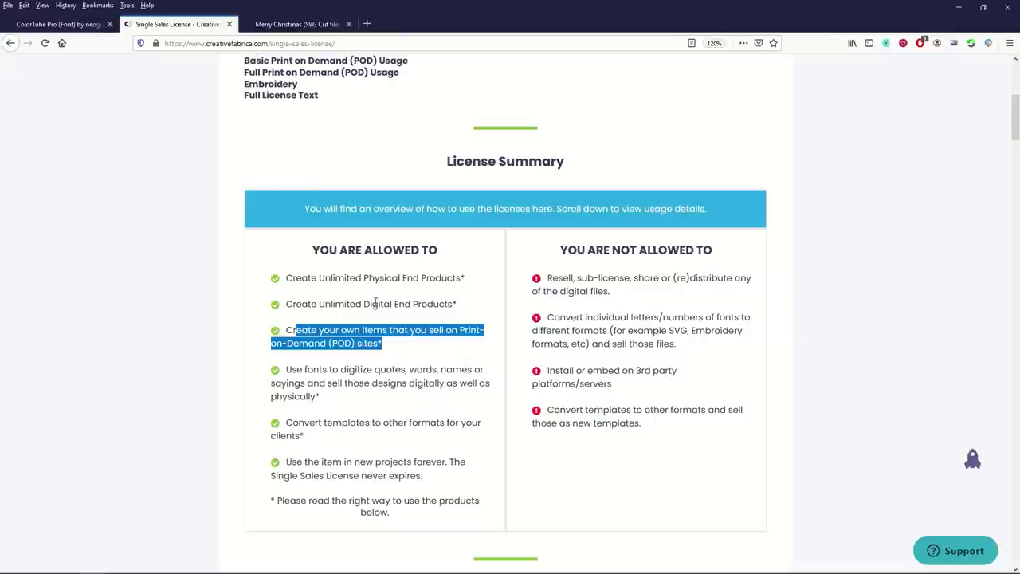
drag(559, 279, 594, 295)
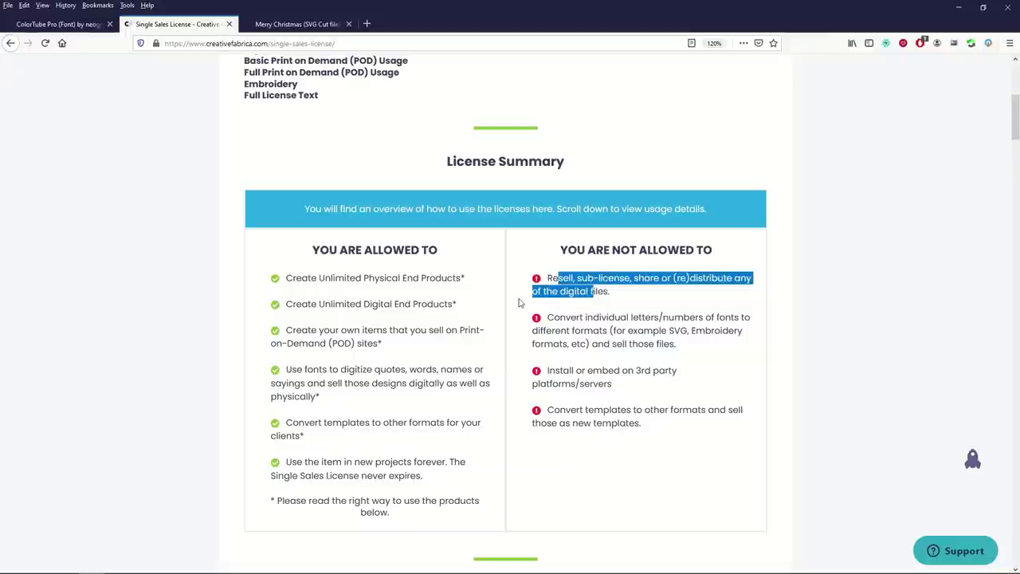
scroll(478, 302, up, 5)
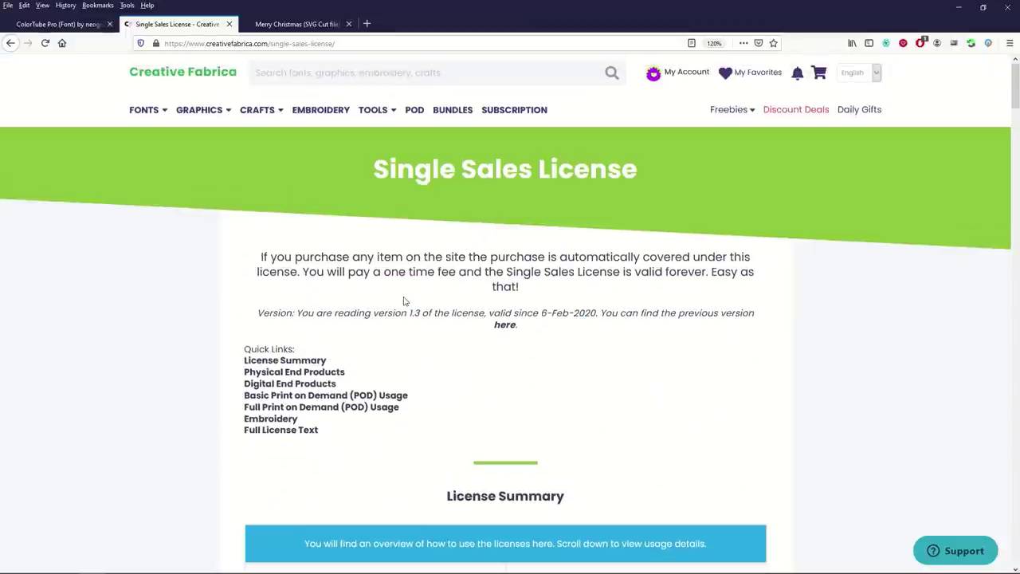
mouse_move(249, 102)
scroll(469, 230, down, 3)
drag(558, 558, 591, 572)
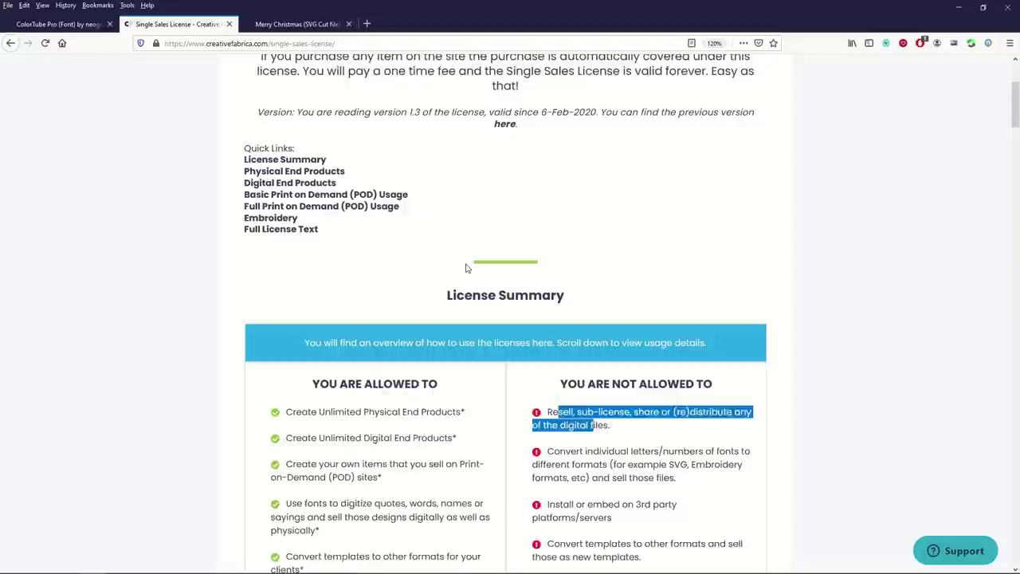
scroll(460, 275, down, 1)
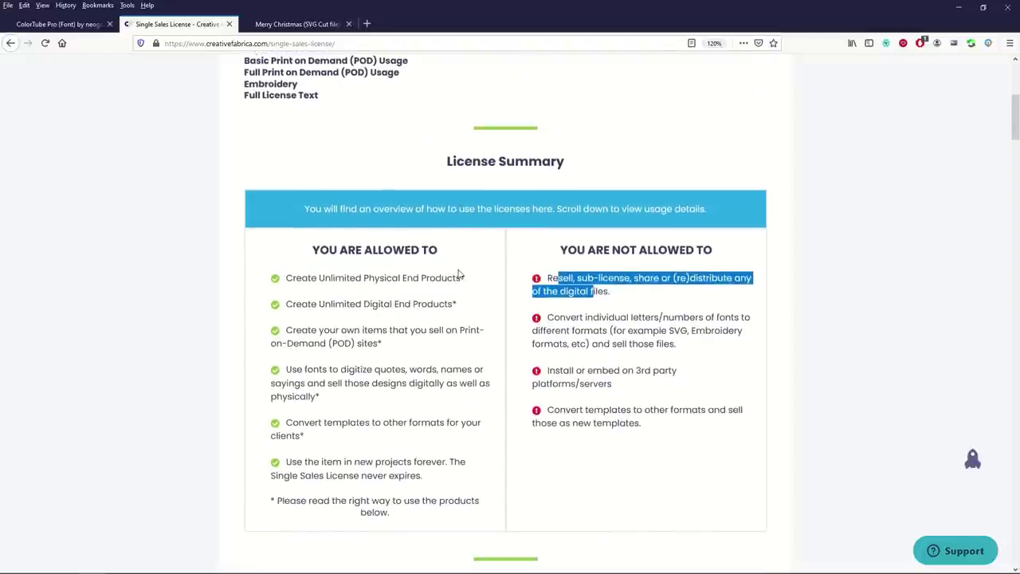
scroll(458, 275, up, 5)
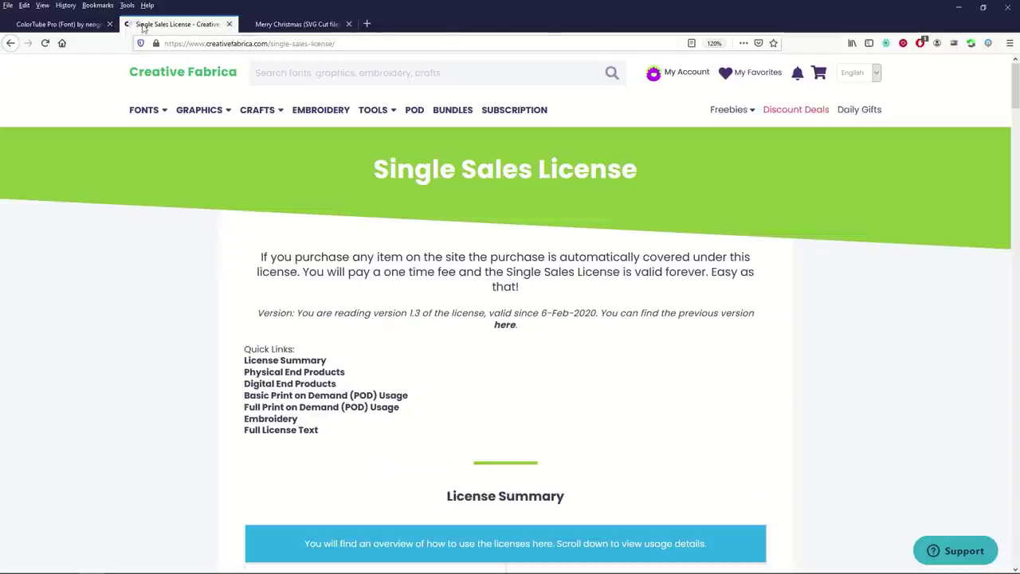
- Switch to the ColorTube Pro tab and open the Freebies > Free SVGs listing
click(103, 24)
scroll(263, 239, down, 2)
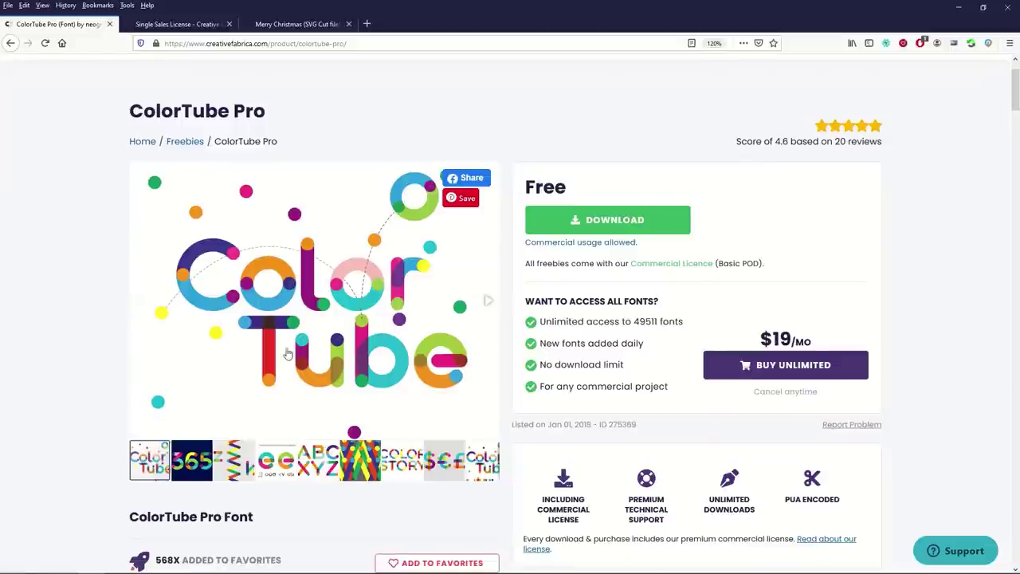
scroll(272, 338, down, 5)
scroll(273, 338, up, 8)
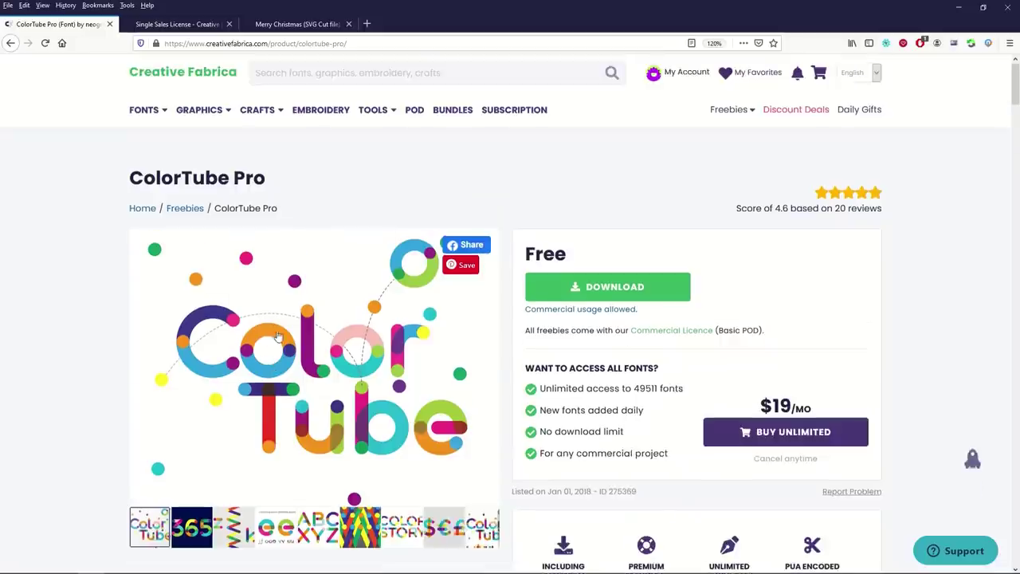
mouse_move(713, 119)
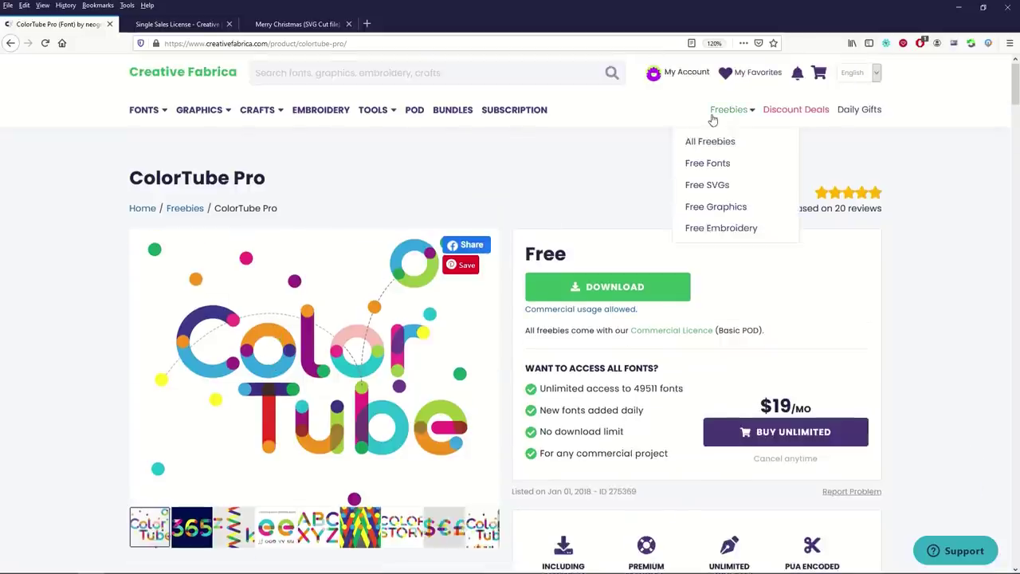
click(705, 187)
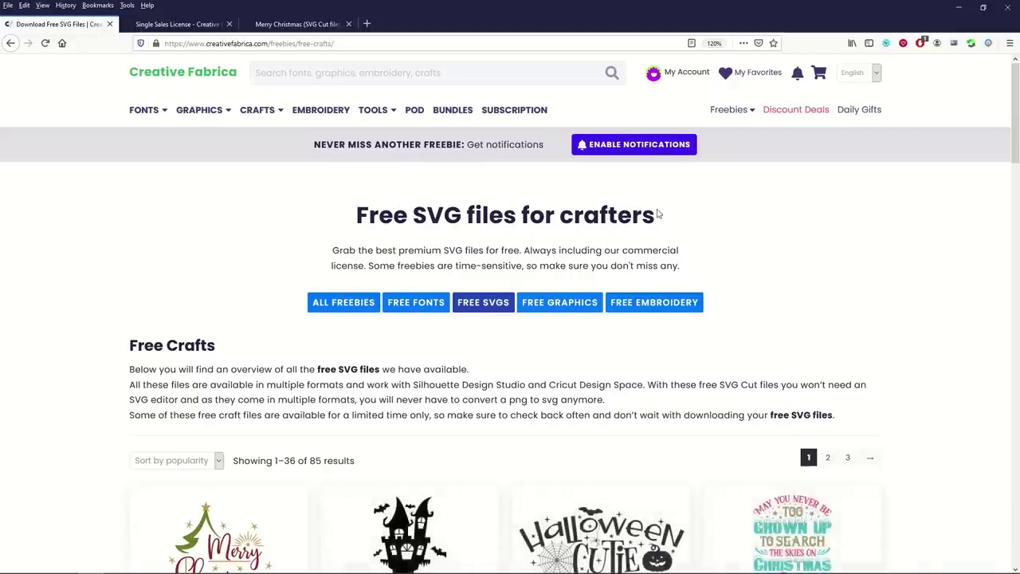
- Scroll down the free SVG grid to the You Are My Cup of Tea card
scroll(582, 211, down, 4)
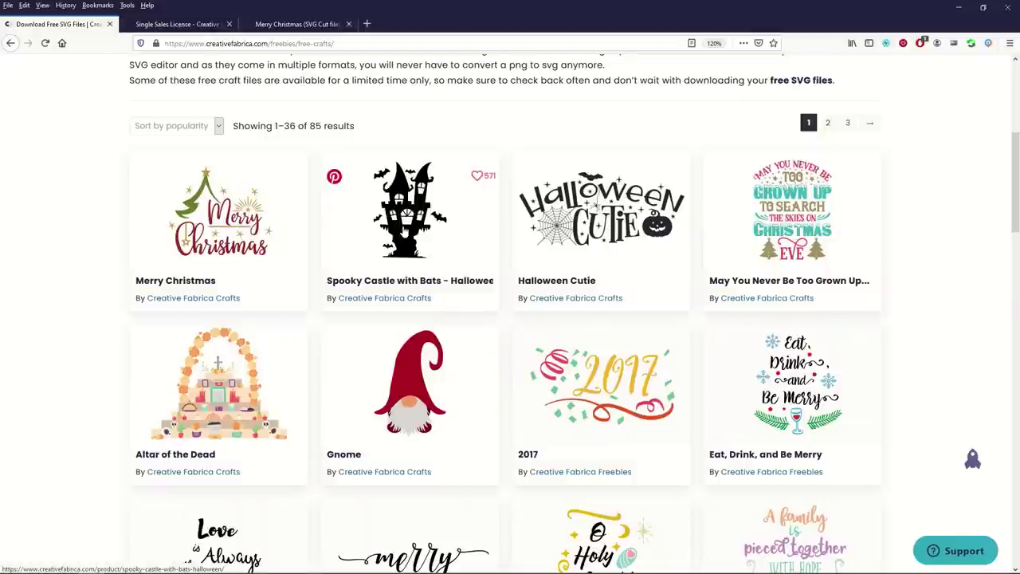
scroll(404, 252, down, 2)
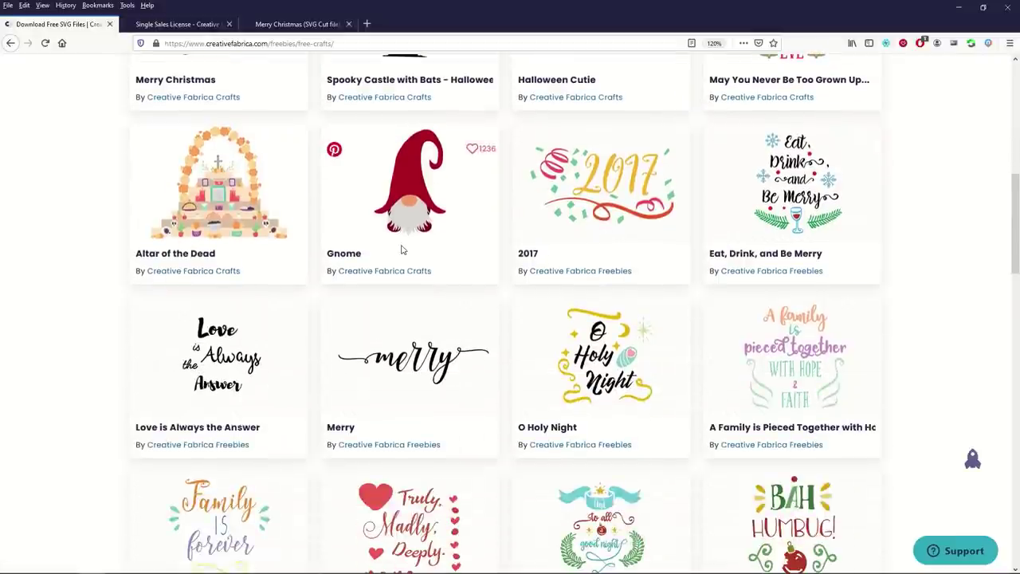
scroll(401, 250, down, 2)
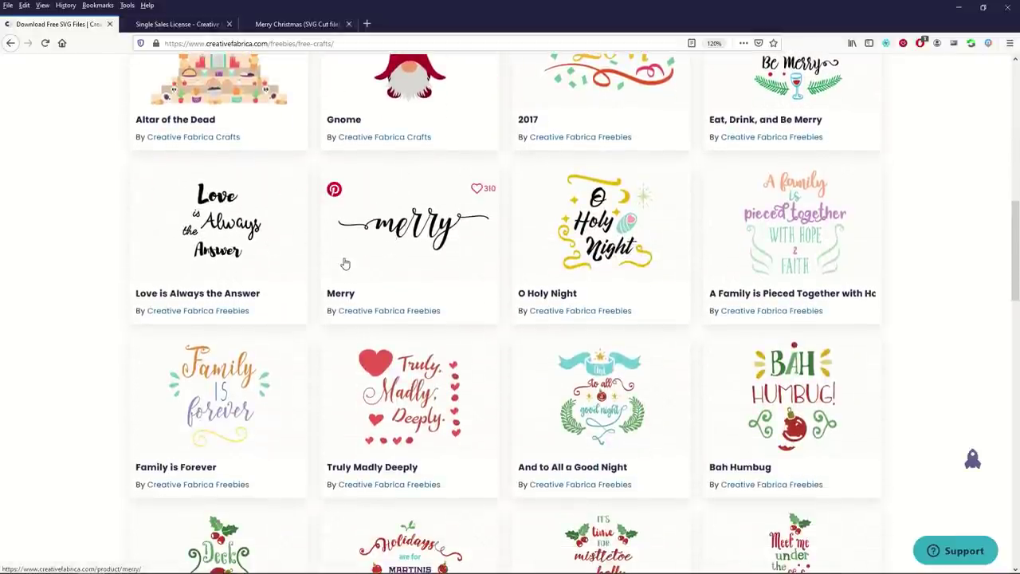
scroll(345, 263, down, 5)
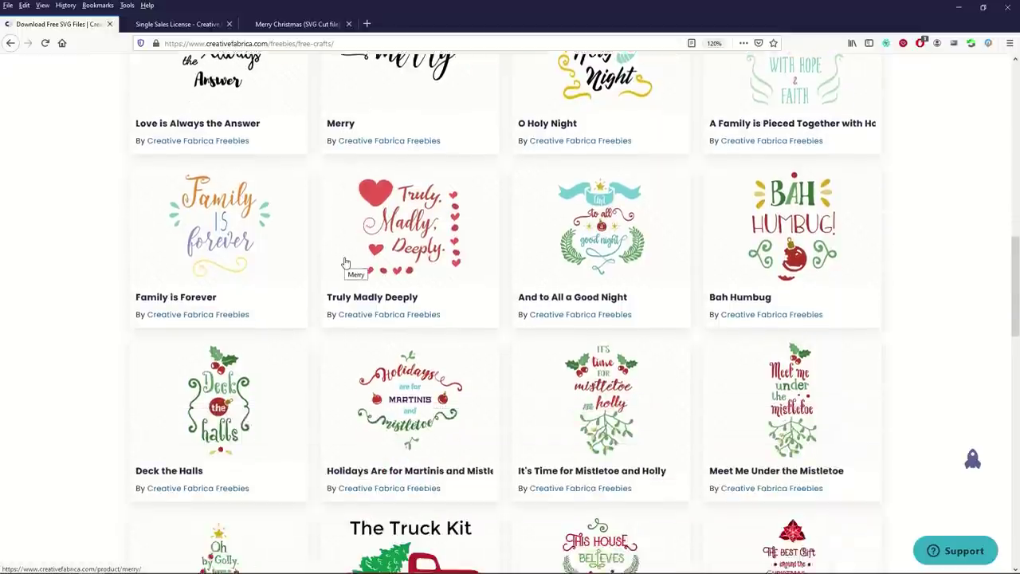
scroll(363, 299, down, 7)
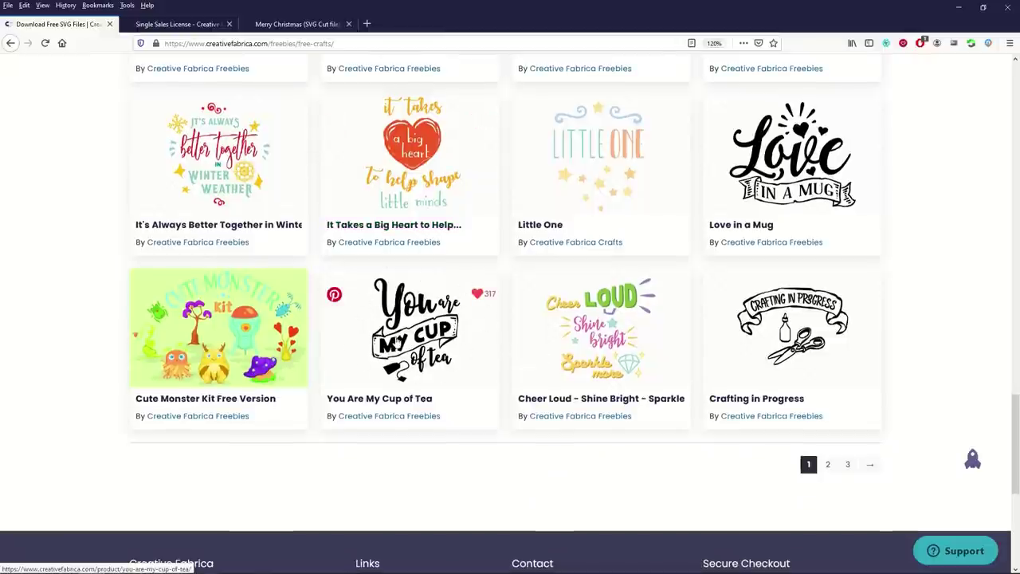
- Open the You Are My Cup of Tea page, preview the mug mockup, then return to the artwork
click(409, 337)
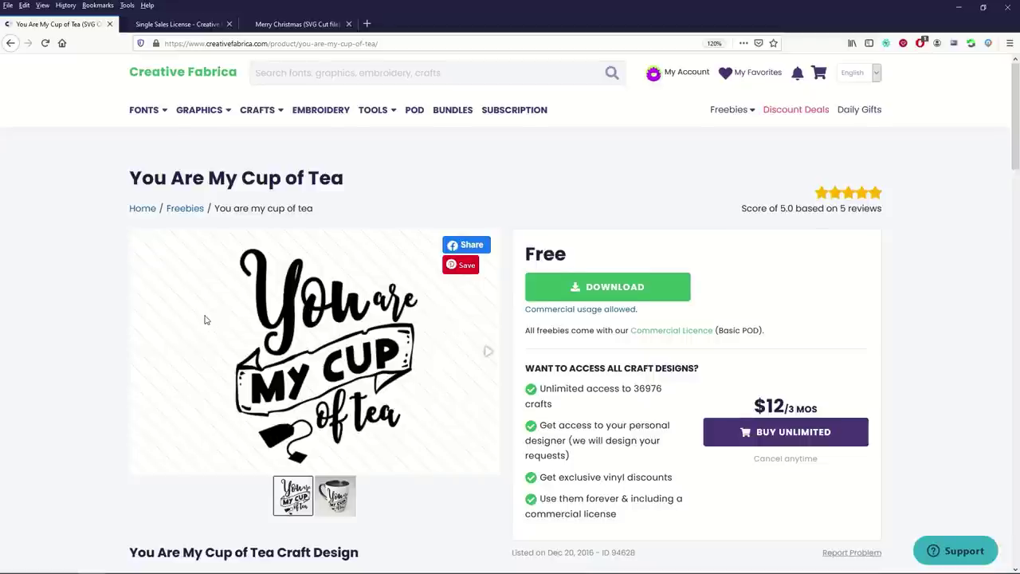
scroll(208, 317, down, 1)
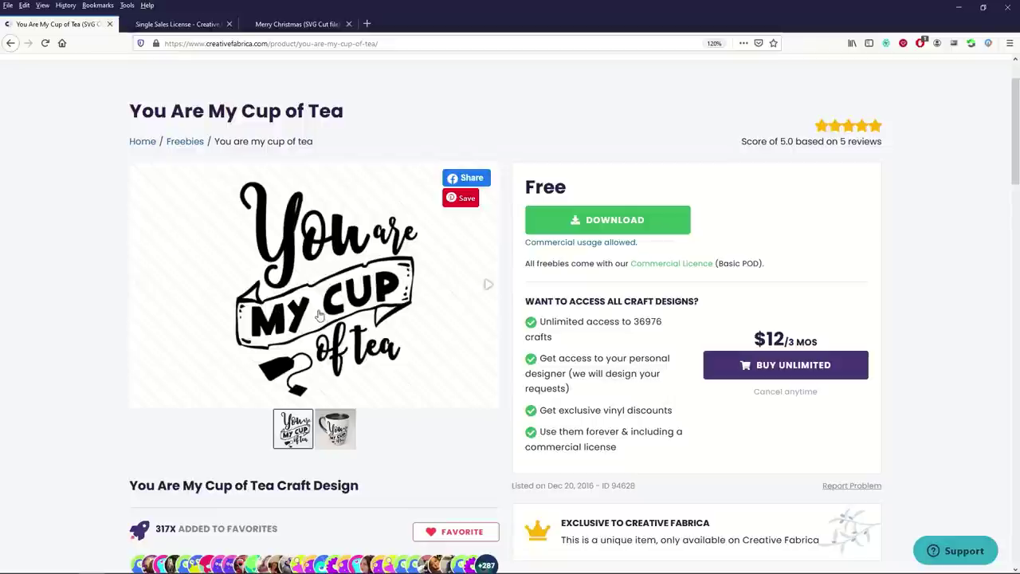
click(335, 424)
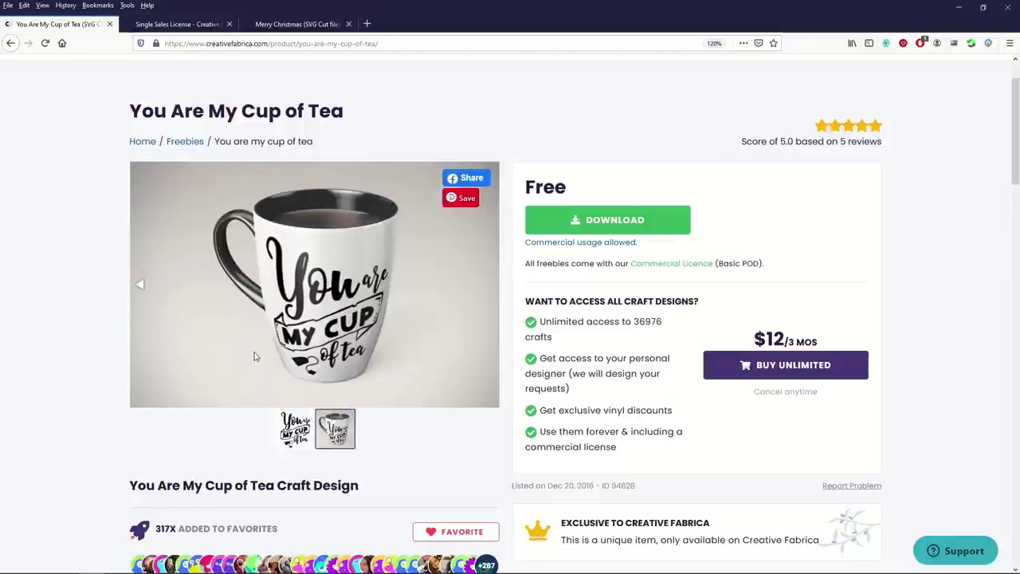
click(295, 429)
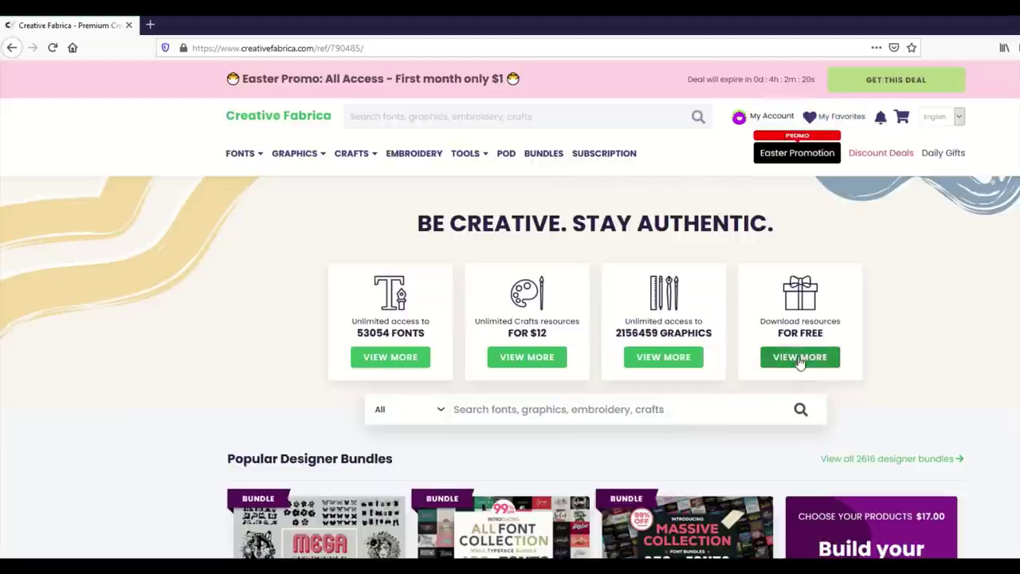
- Open the free resources section and scroll through the Most Popular Freebies cards
click(799, 365)
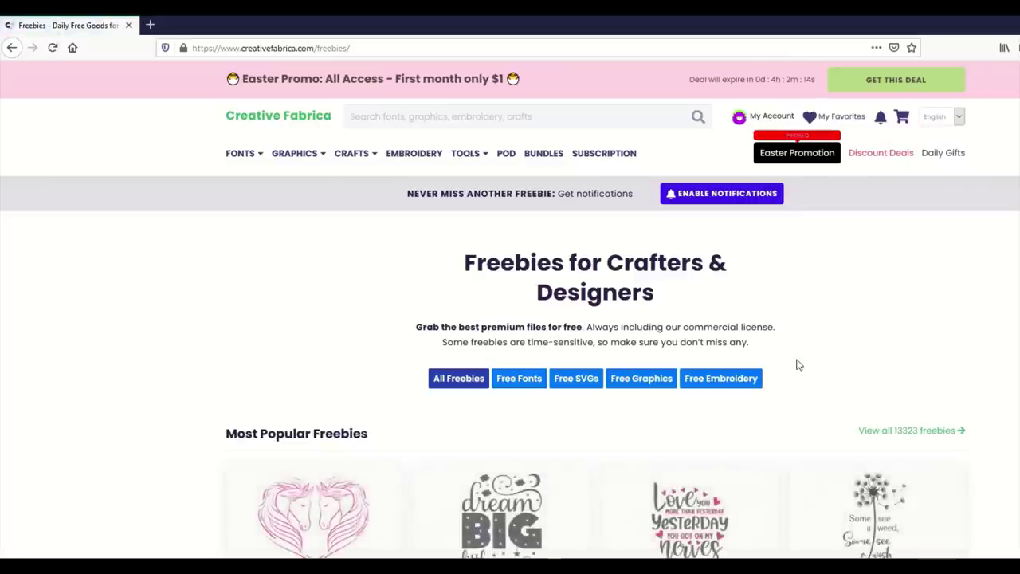
scroll(805, 365, down, 1)
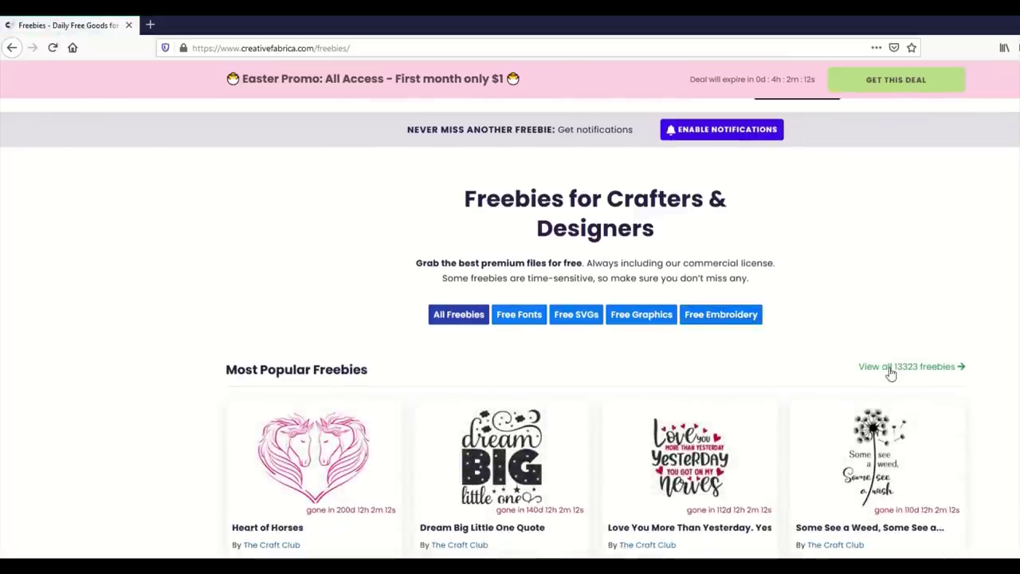
scroll(743, 362, down, 2)
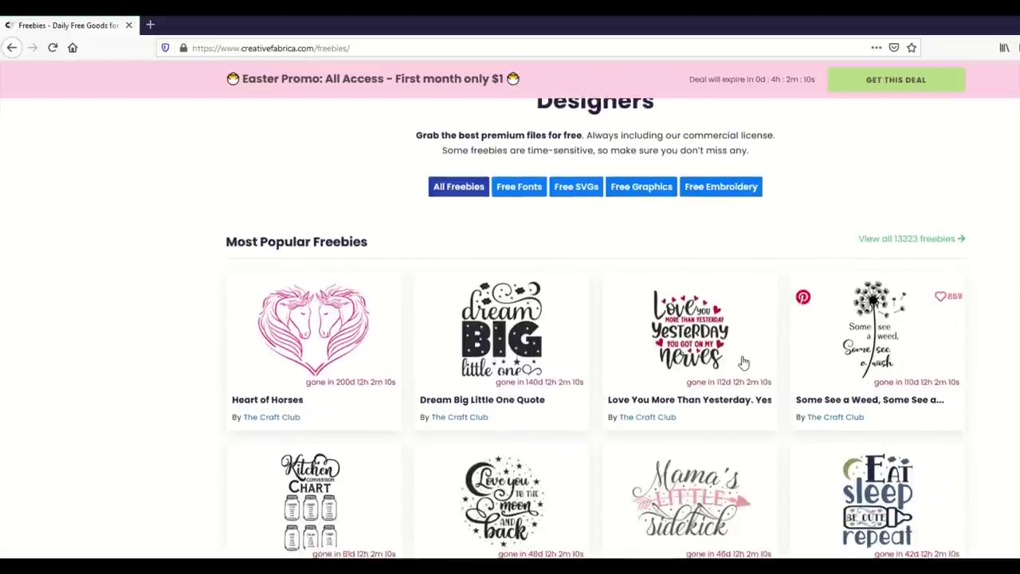
scroll(736, 394, up, 2)
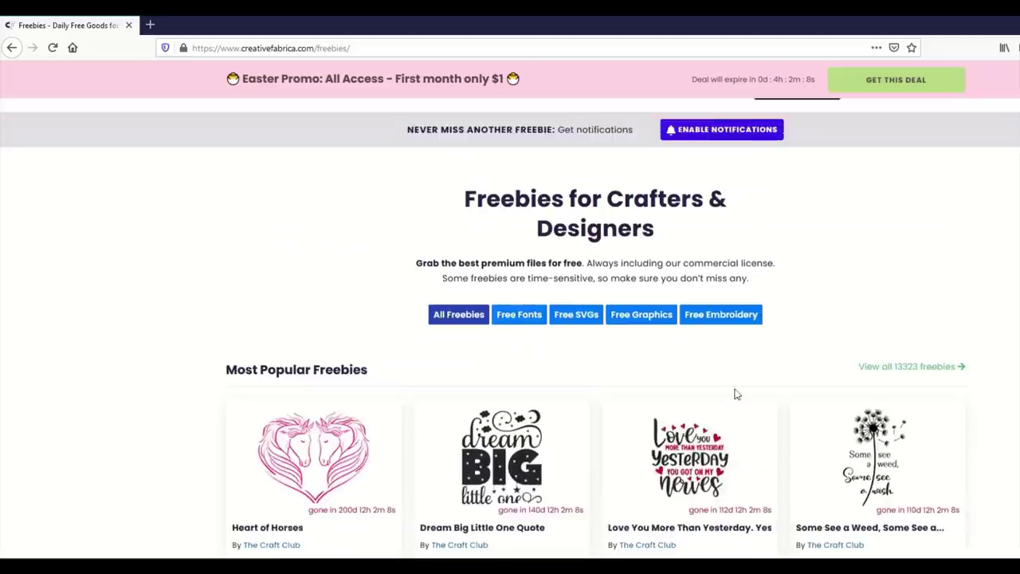
scroll(396, 357, up, 1)
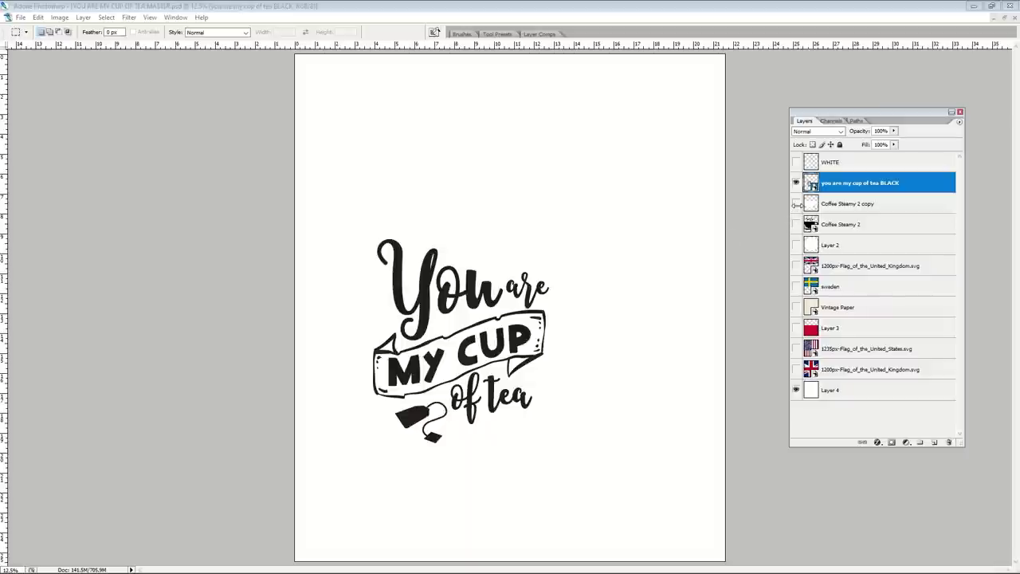
- Show the Coffee Steamy 2 cup and WHITE lettering layers, and hide the black lettering layer
click(796, 224)
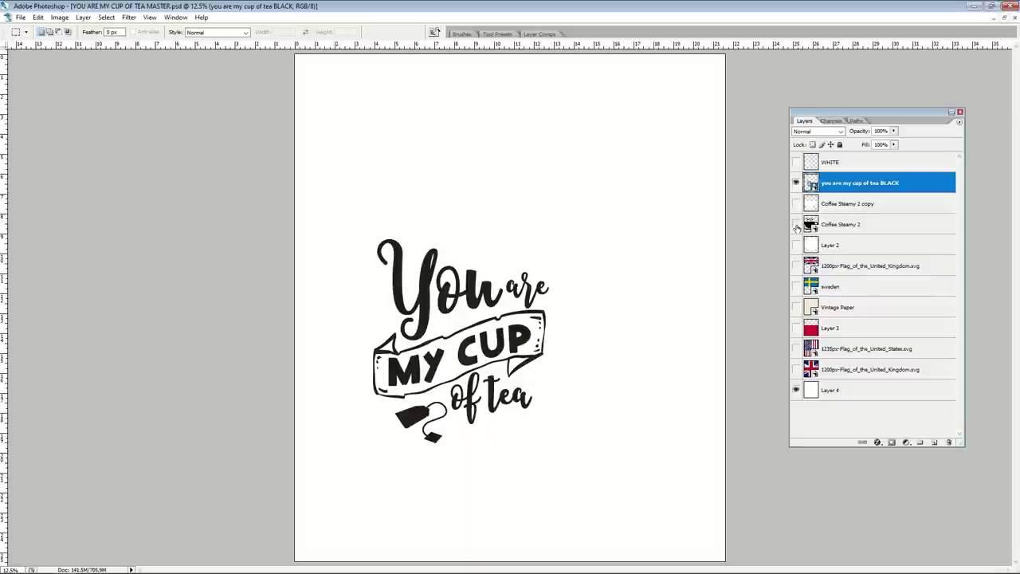
click(795, 224)
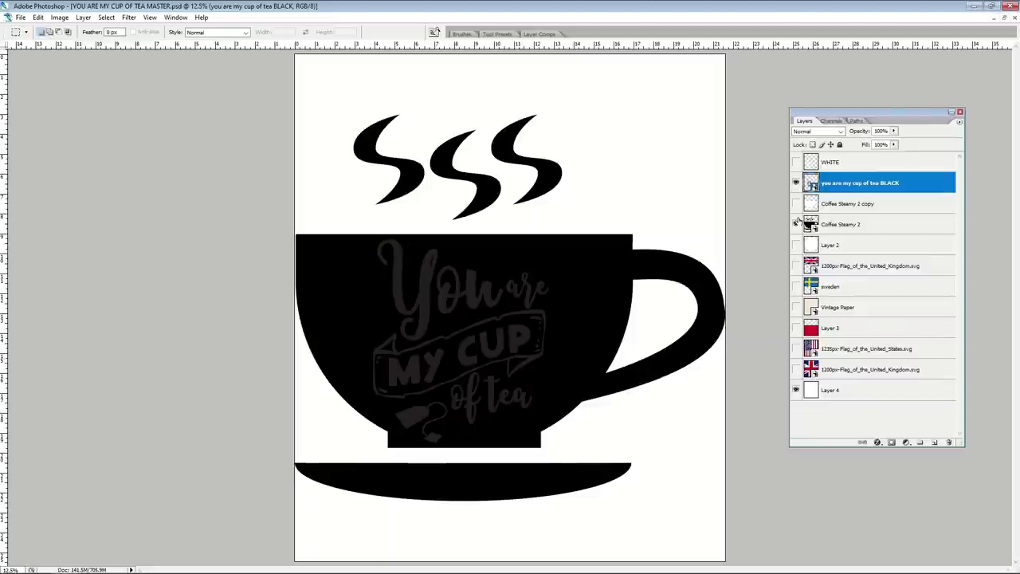
click(796, 162)
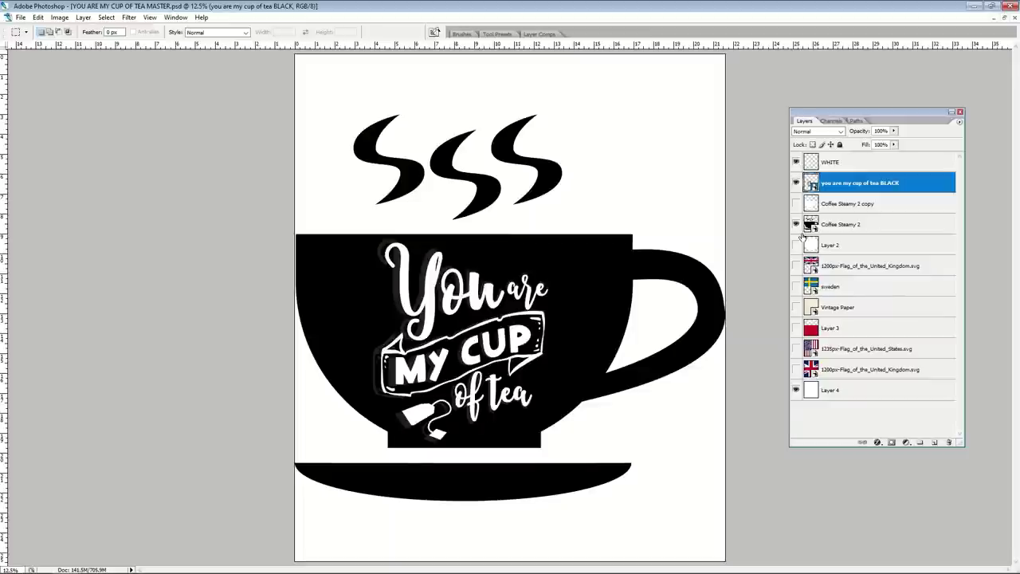
click(796, 182)
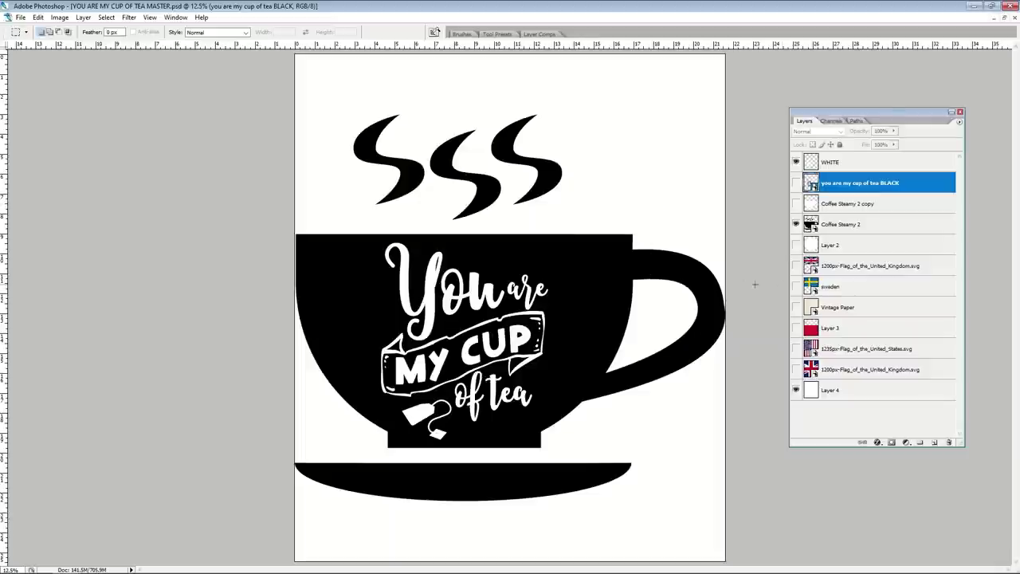
- Turn on the Vintage Paper and sweden layers behind the cup design
click(796, 306)
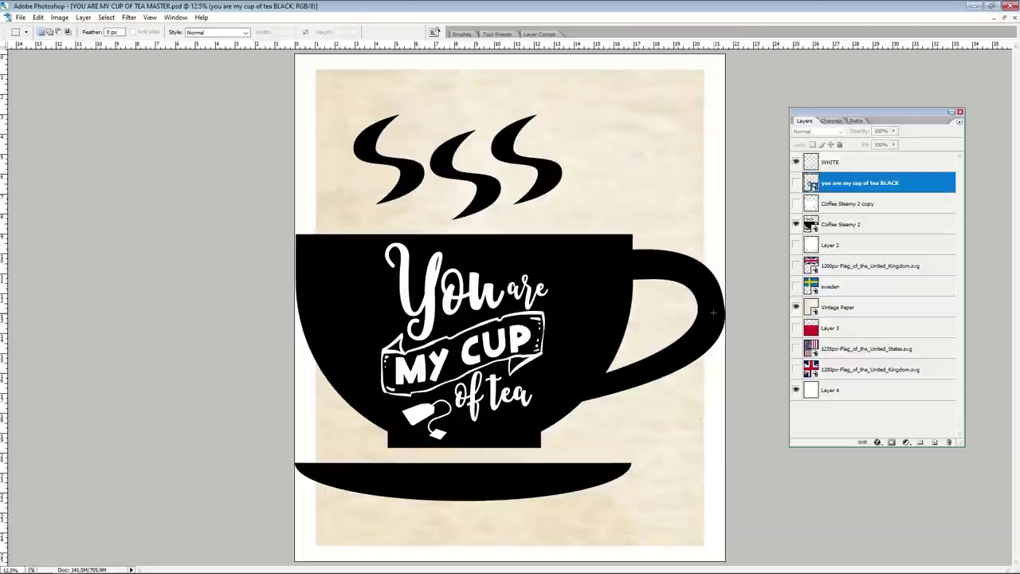
click(795, 286)
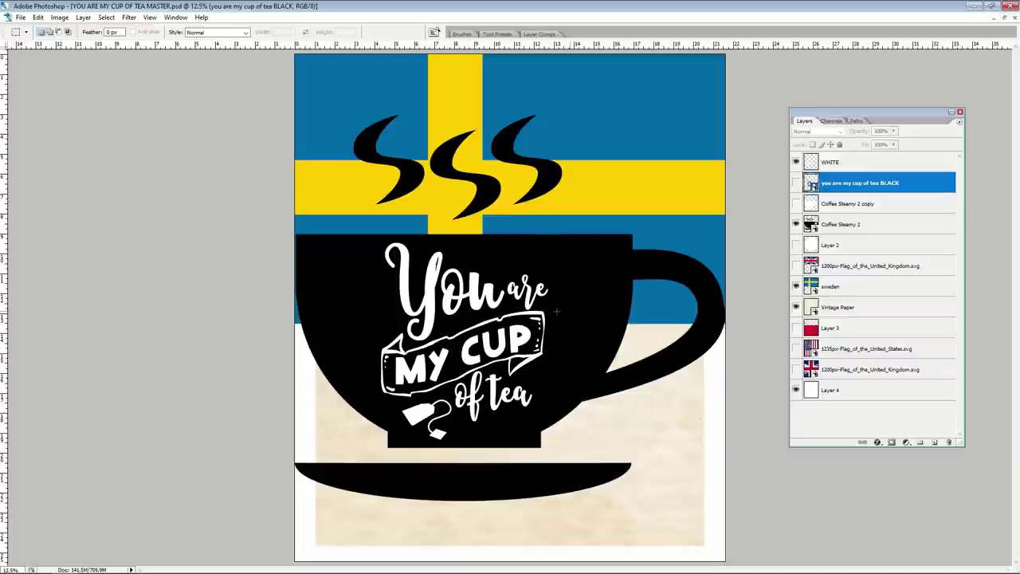
- Swap the Swedish flag for the Union Jack and US flag stripes, hiding Vintage Paper
click(795, 286)
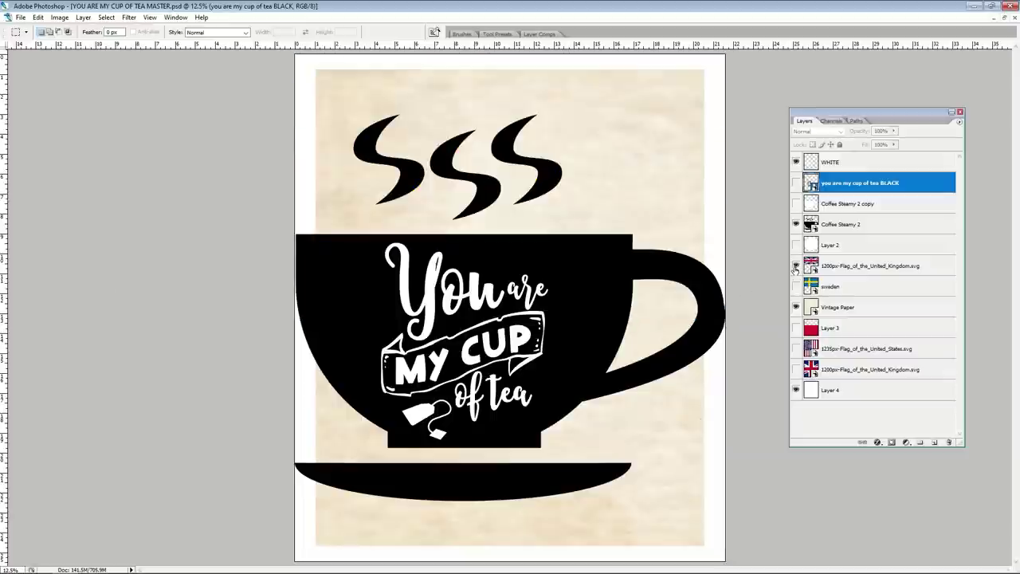
click(795, 266)
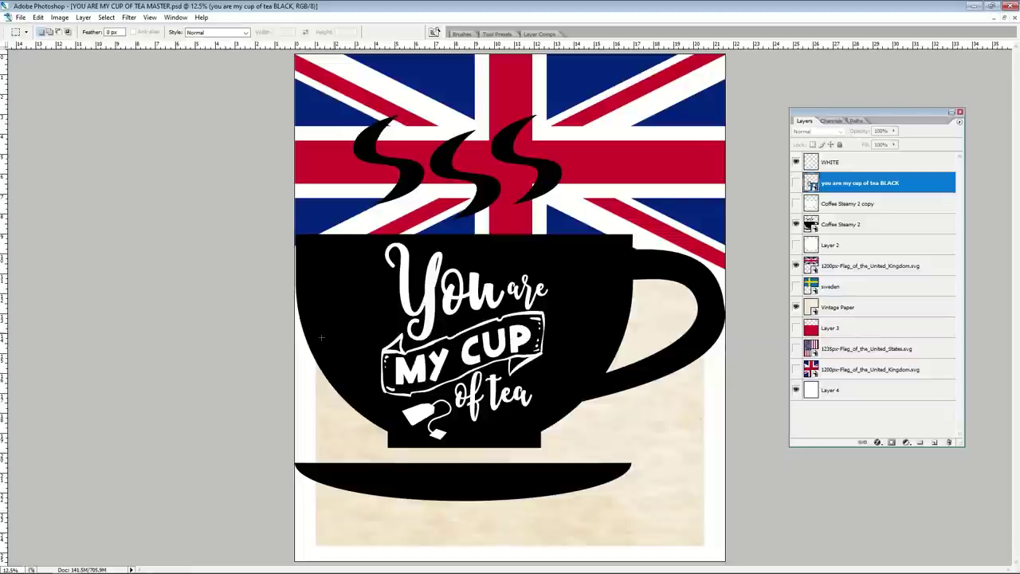
click(796, 349)
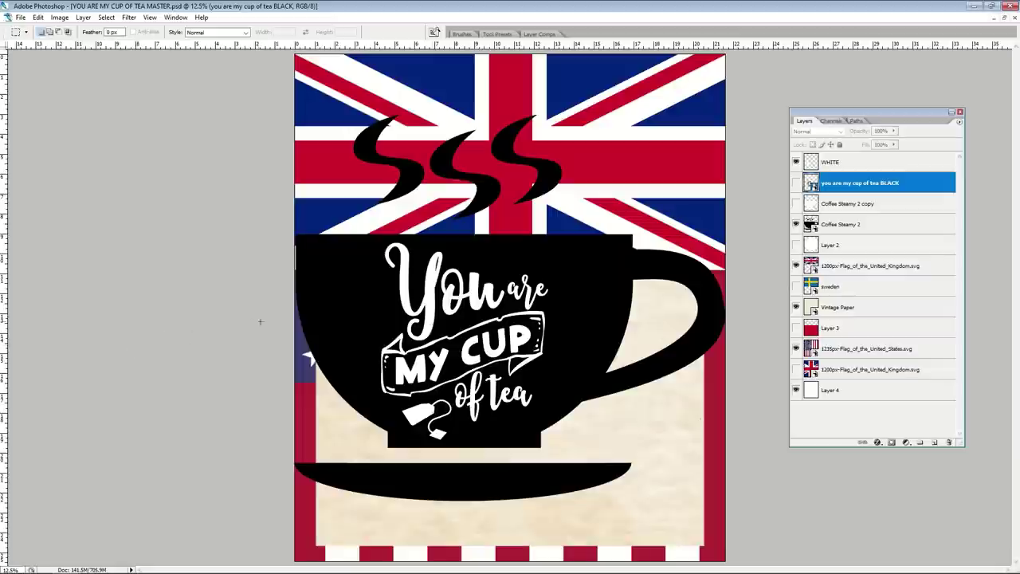
click(795, 307)
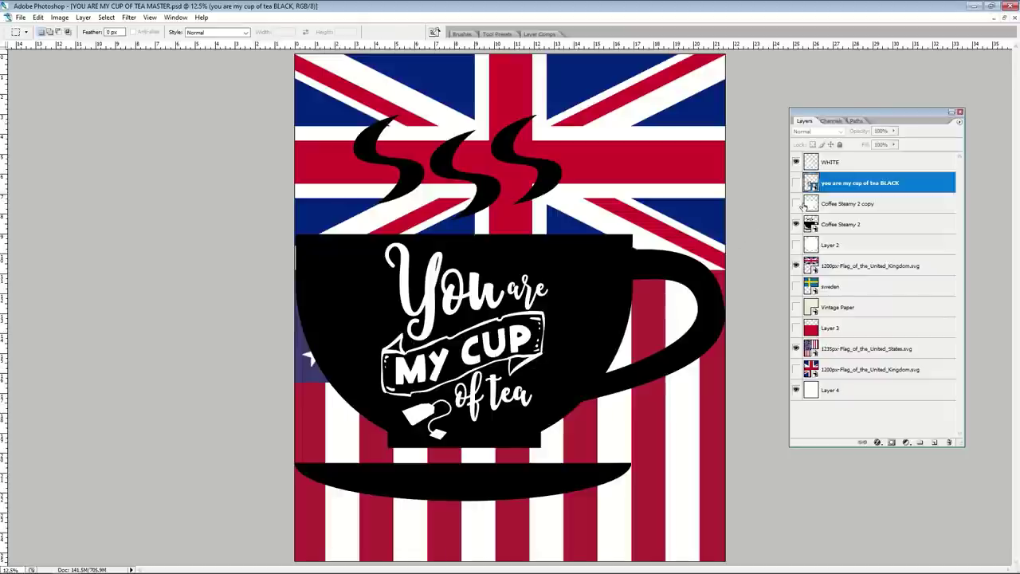
- Try a white-cup version with black lettering, hiding the black cup and white text
click(796, 224)
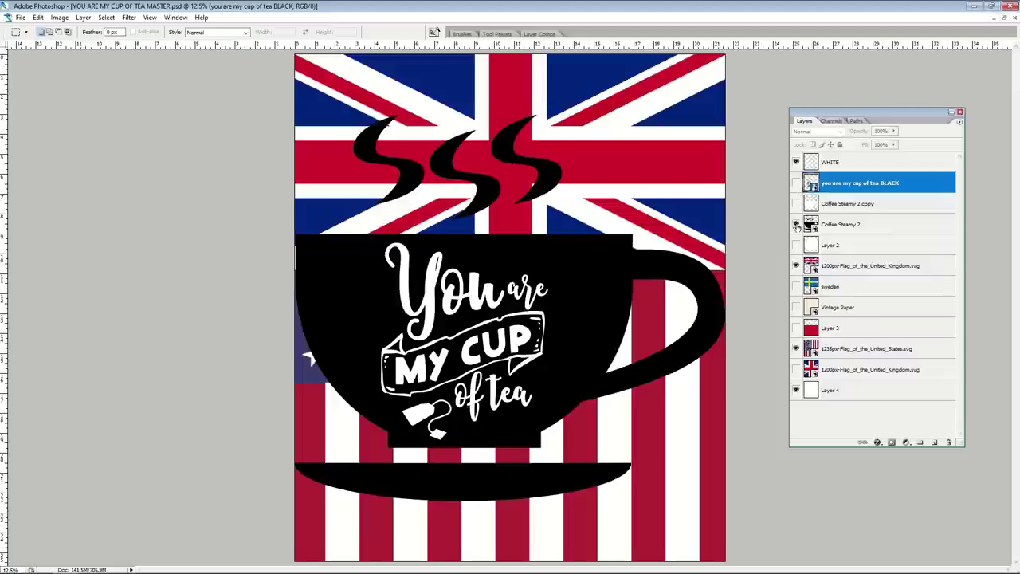
click(795, 225)
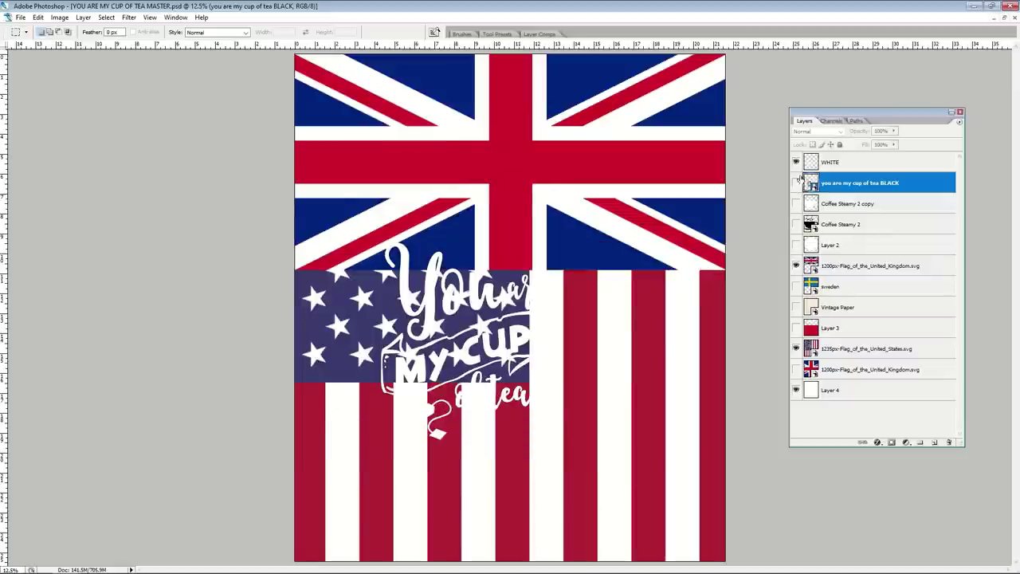
click(796, 162)
click(796, 183)
click(795, 203)
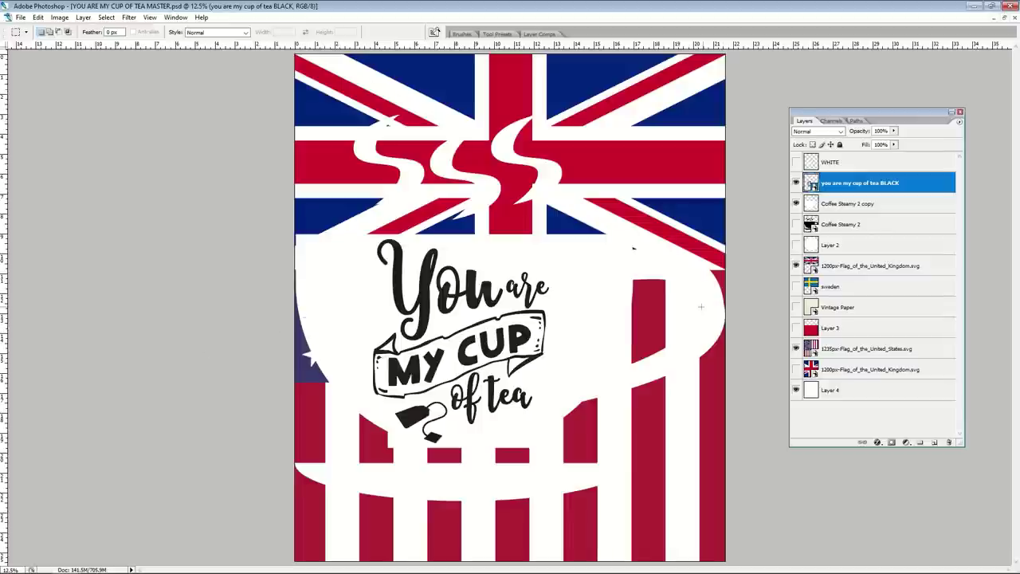
- Restore vintage paper, swap the Union Jack for a white circle, and return to black cup with white lettering
click(795, 306)
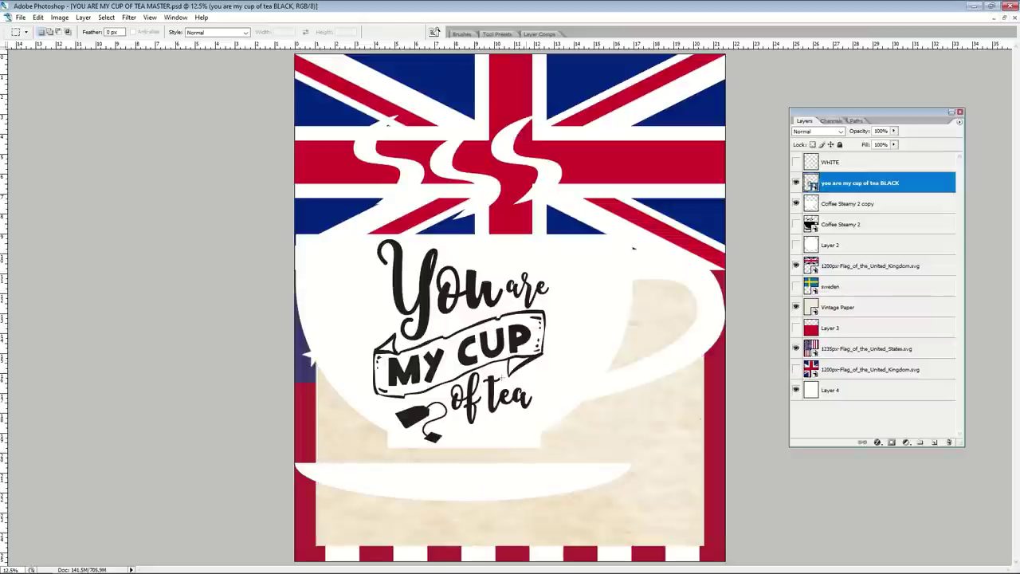
click(794, 268)
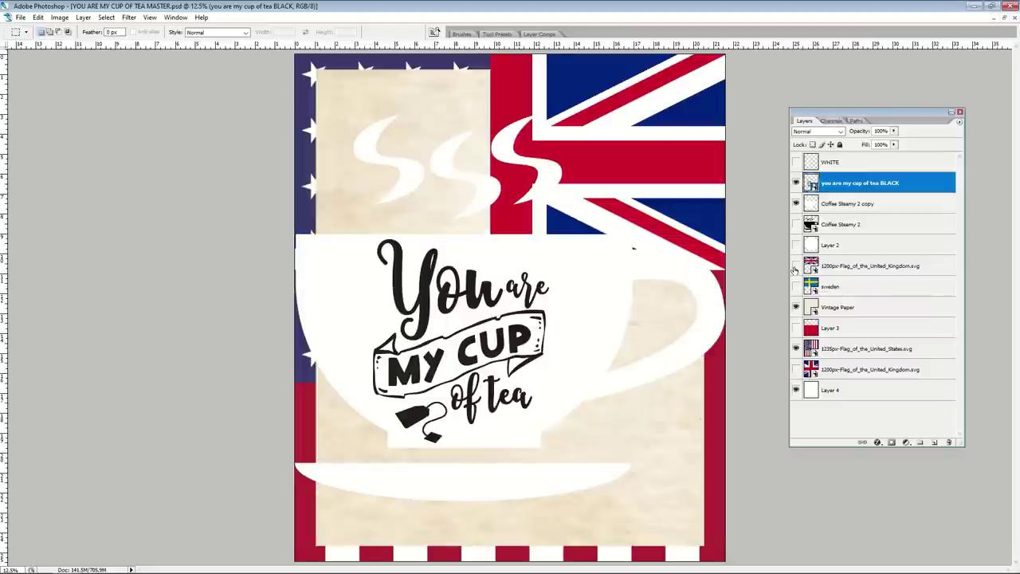
click(795, 245)
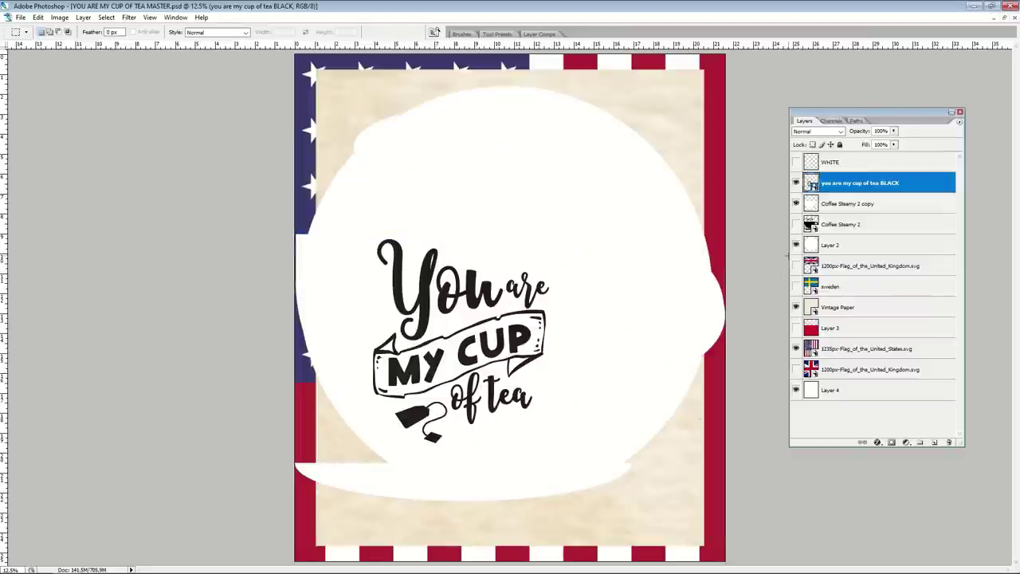
click(795, 224)
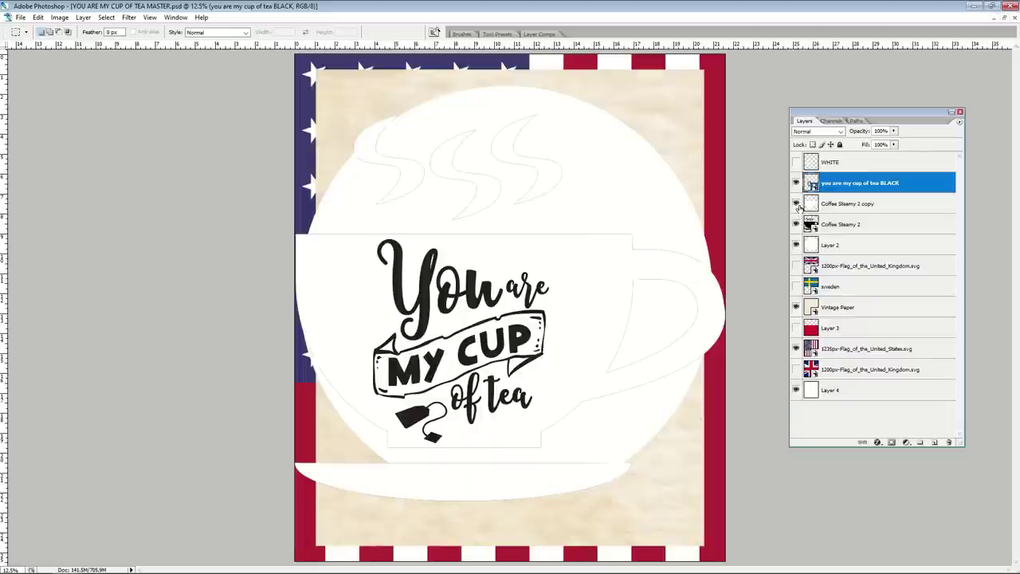
click(796, 204)
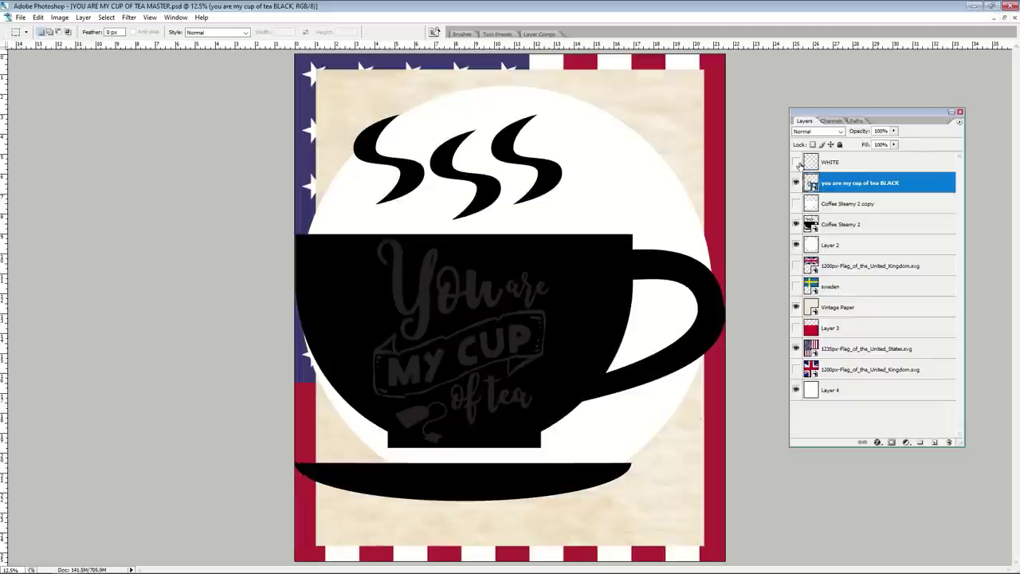
click(795, 162)
click(795, 183)
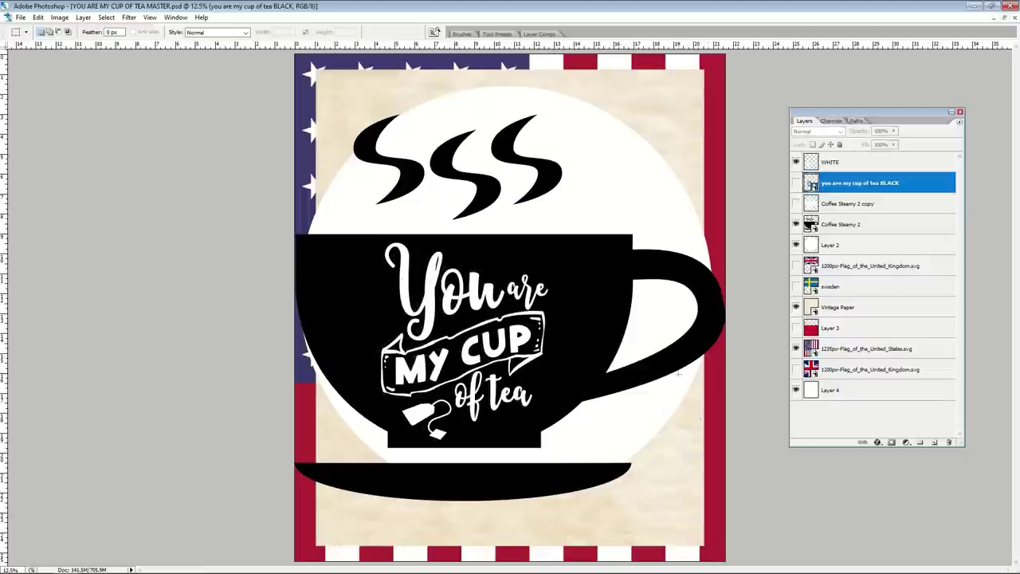
- Hide the US flag layer so the cup sits on plain vintage paper
click(795, 348)
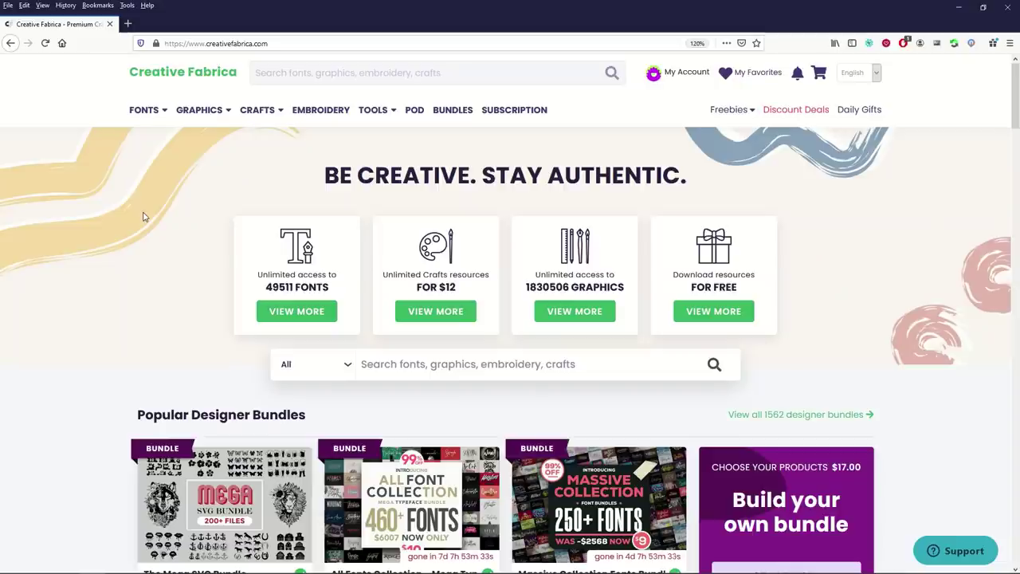
- Open the Bundles page and scroll the Designer Bundles down to craft bundles like Crafty Font Bundle
scroll(179, 217, down, 3)
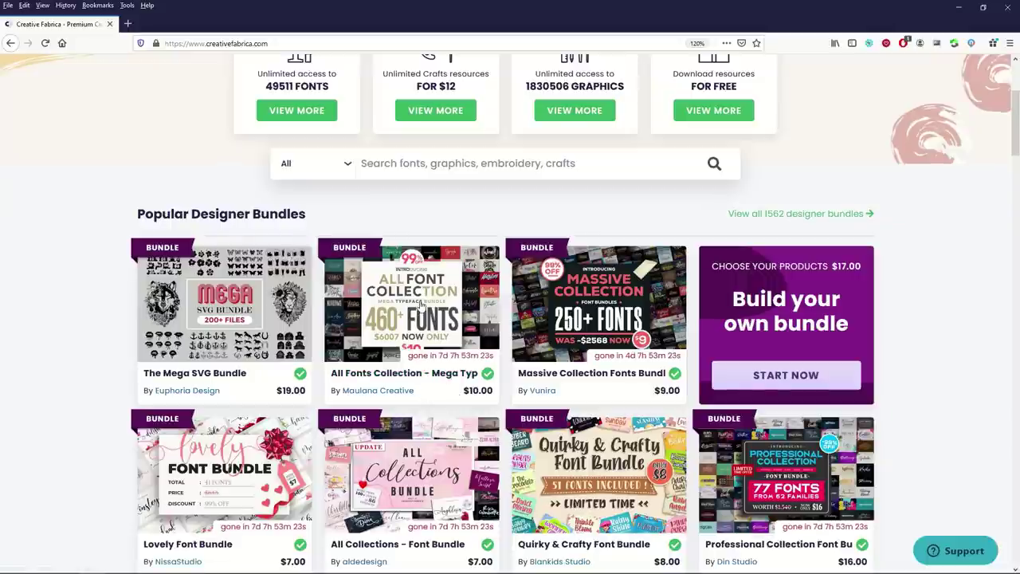
scroll(421, 306, up, 3)
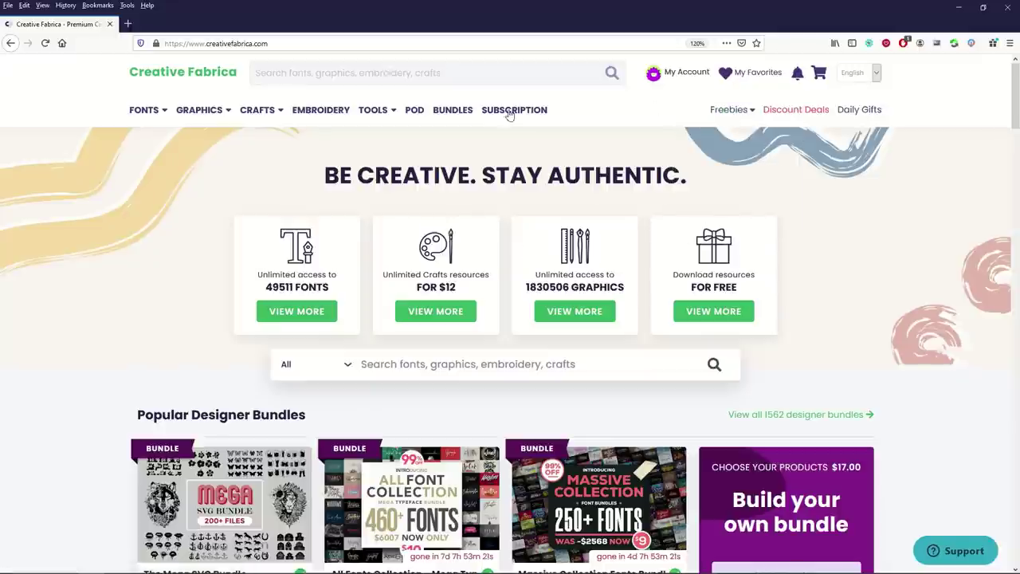
click(449, 117)
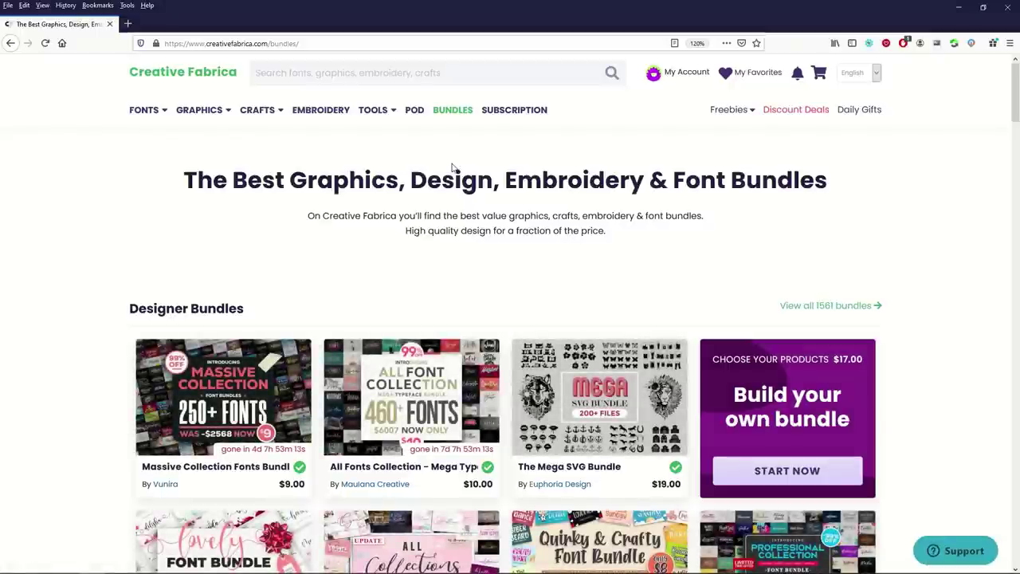
scroll(447, 171, down, 3)
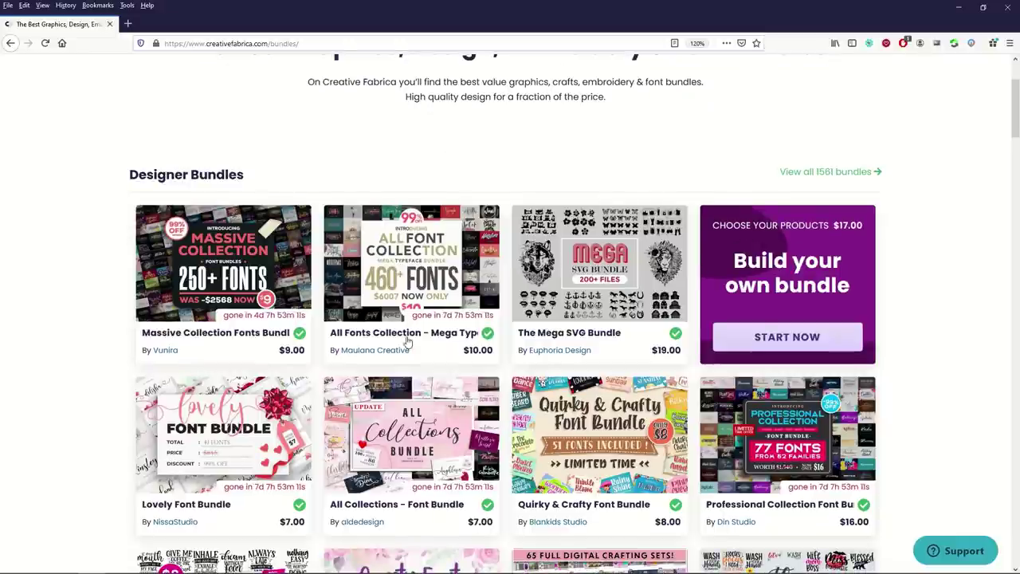
scroll(164, 353, down, 3)
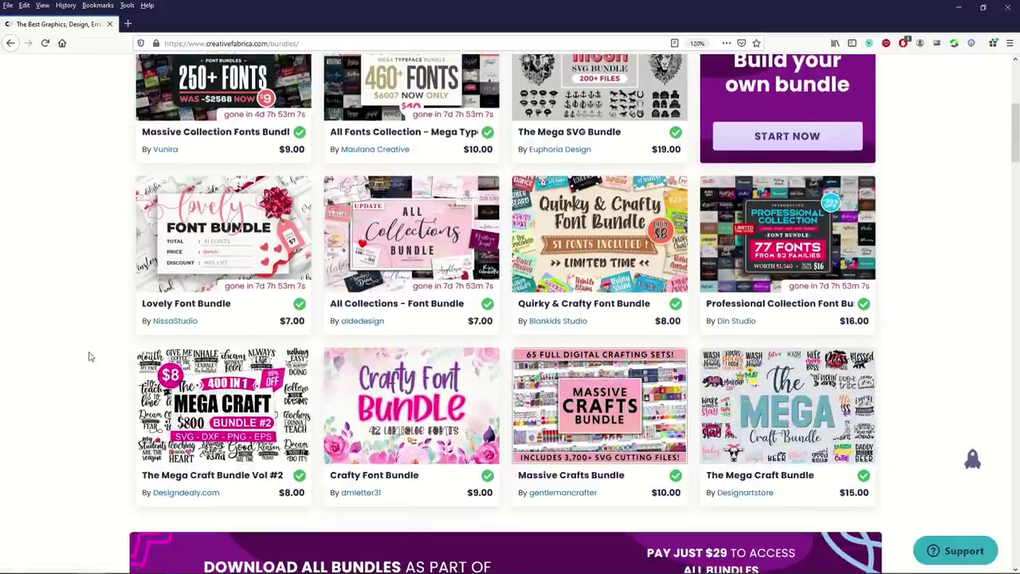
scroll(89, 356, down, 1)
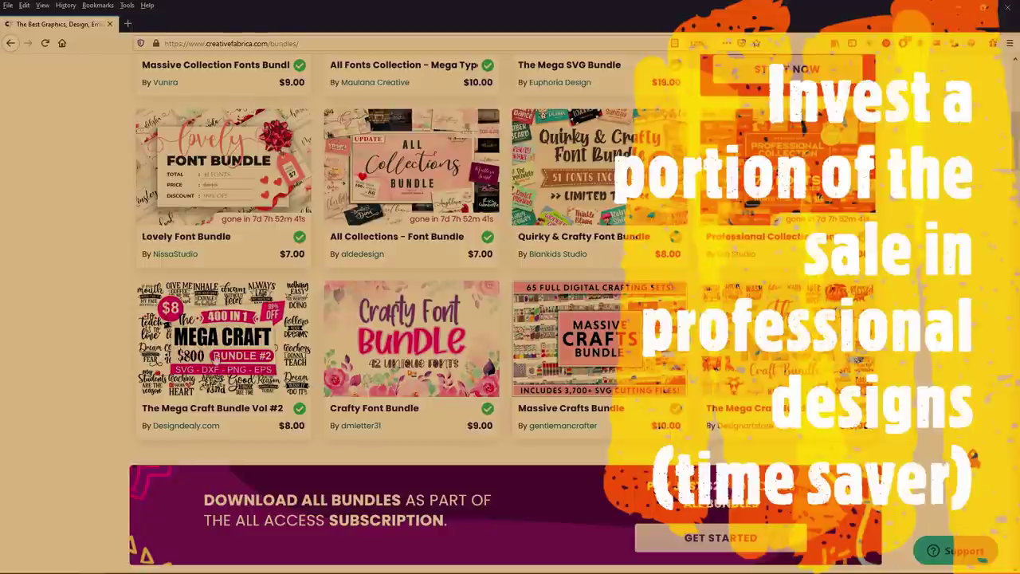
- Open The Mega Craft Bundle Vol #2 page, 22 premium graphics for $8.00
click(242, 339)
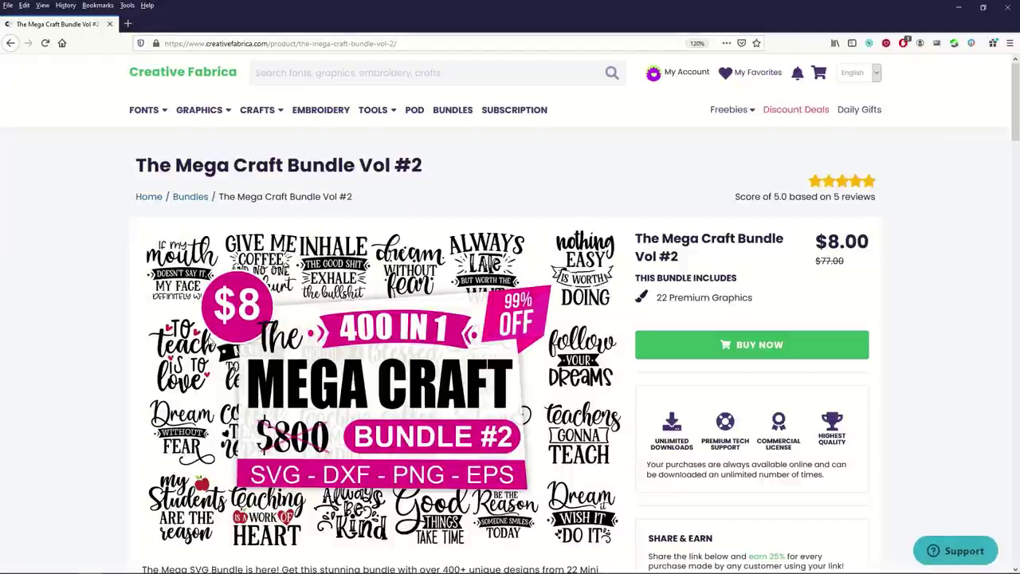
scroll(453, 273, down, 3)
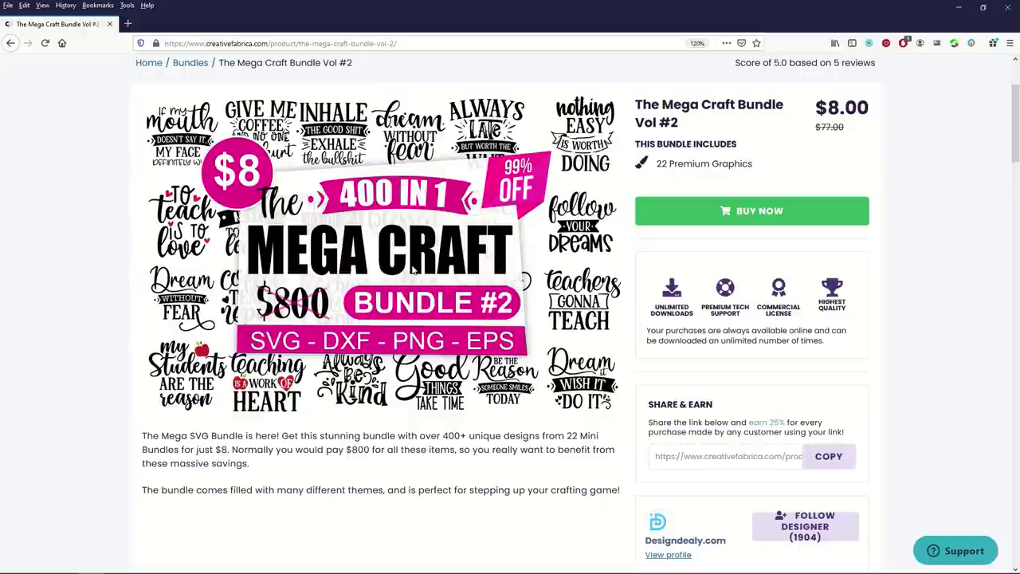
scroll(416, 271, up, 1)
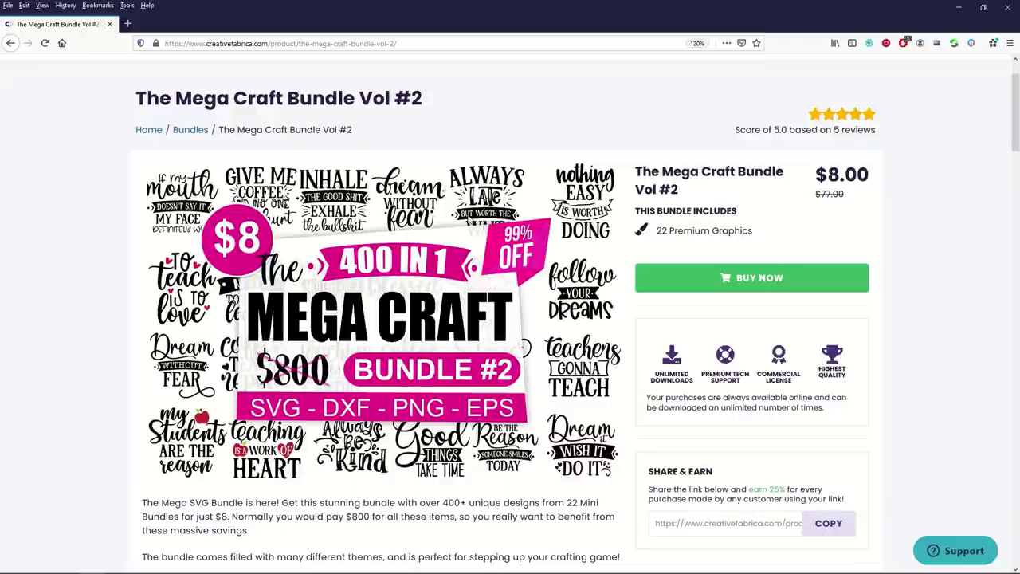
scroll(402, 255, down, 5)
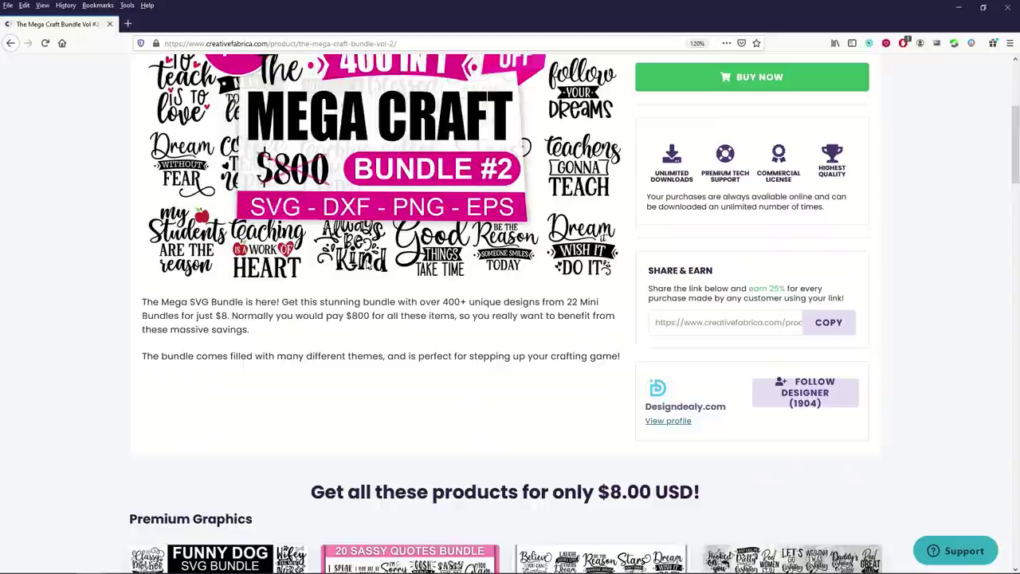
scroll(353, 231, up, 1)
scroll(351, 229, down, 2)
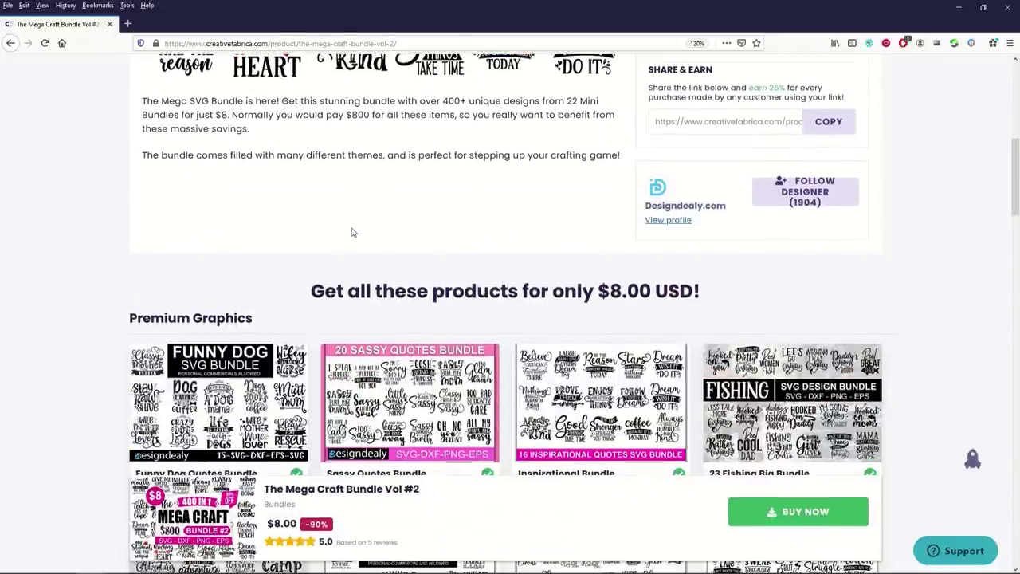
- Browse the bundle's preview images and included premium graphics, then return to the top
drag(314, 227, 664, 224)
scroll(613, 244, down, 1)
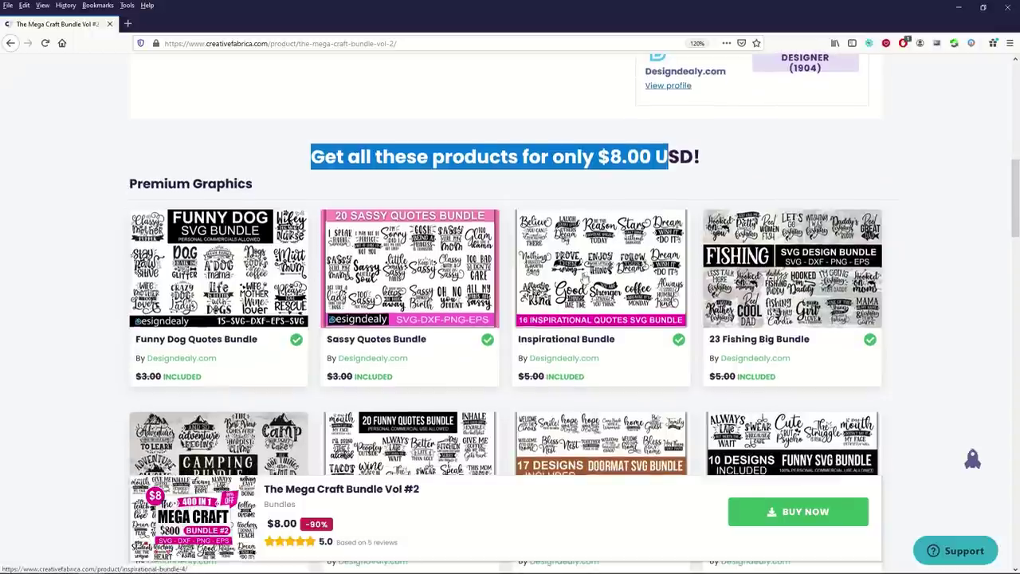
scroll(369, 216, down, 3)
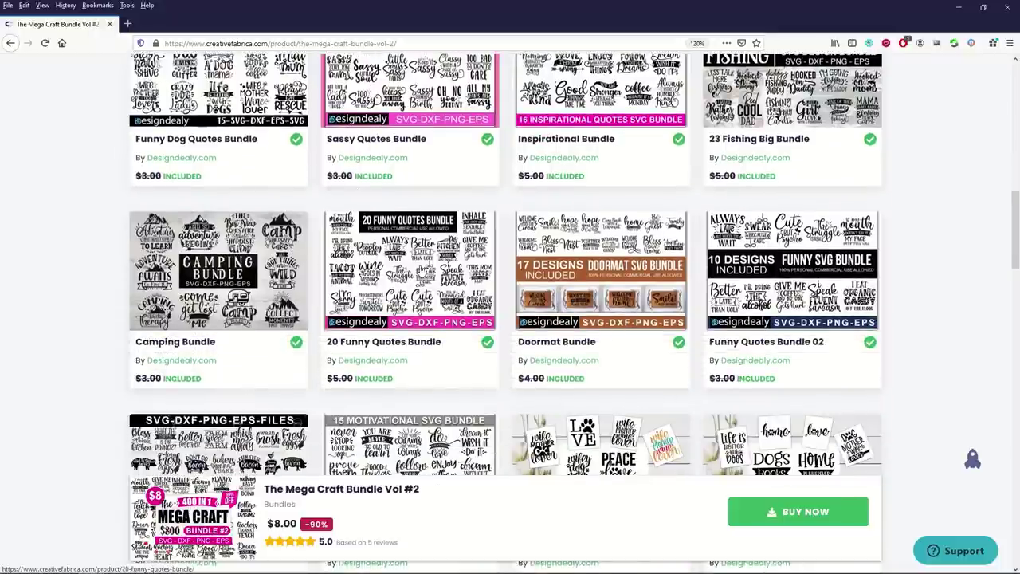
scroll(590, 266, down, 8)
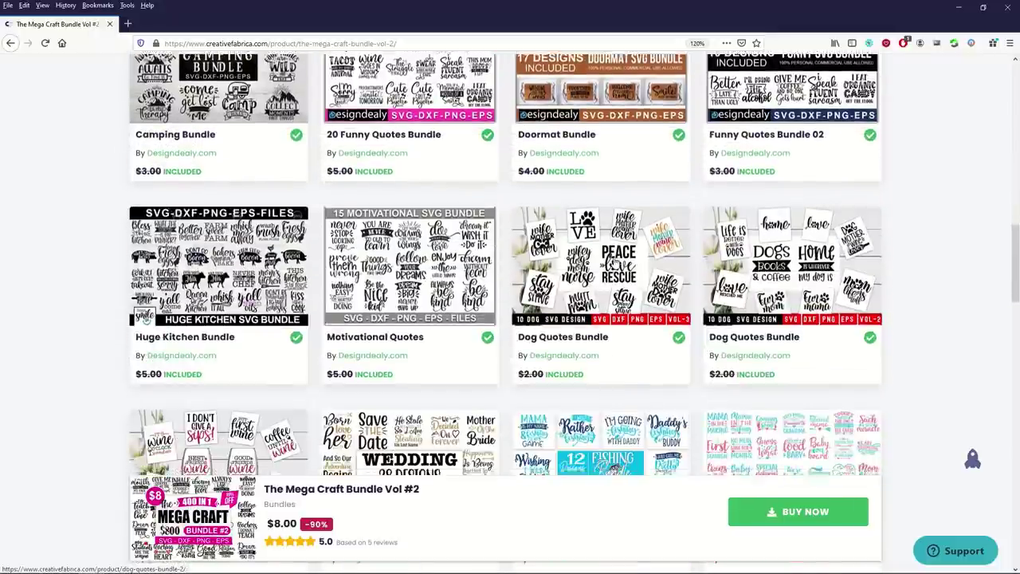
scroll(561, 265, up, 10)
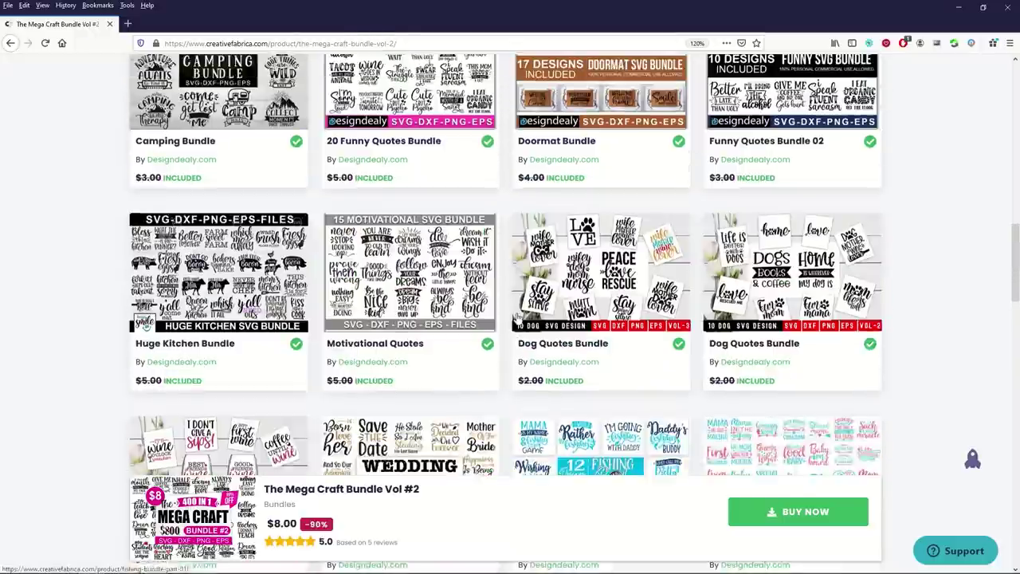
scroll(516, 318, up, 5)
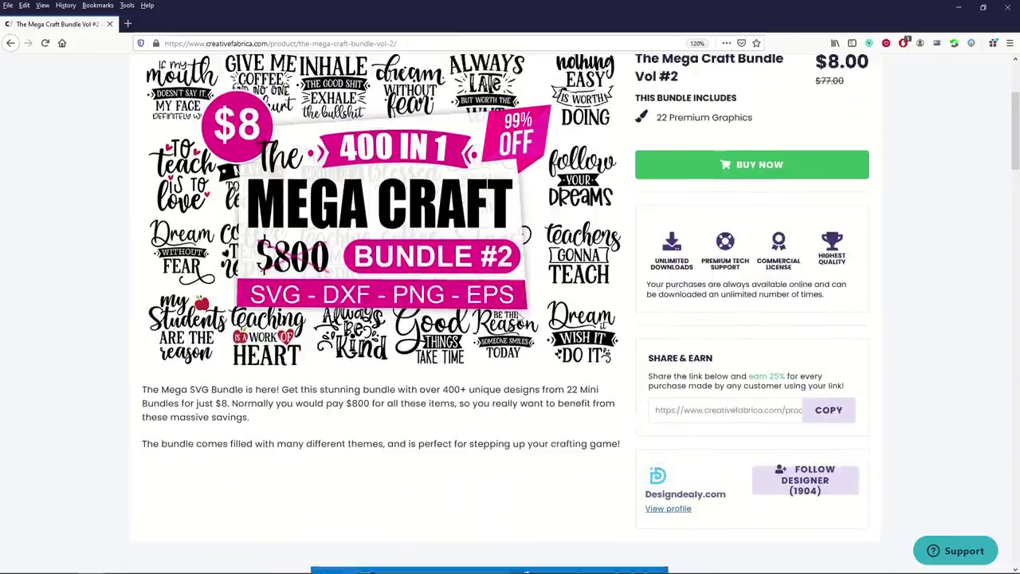
scroll(440, 281, down, 4)
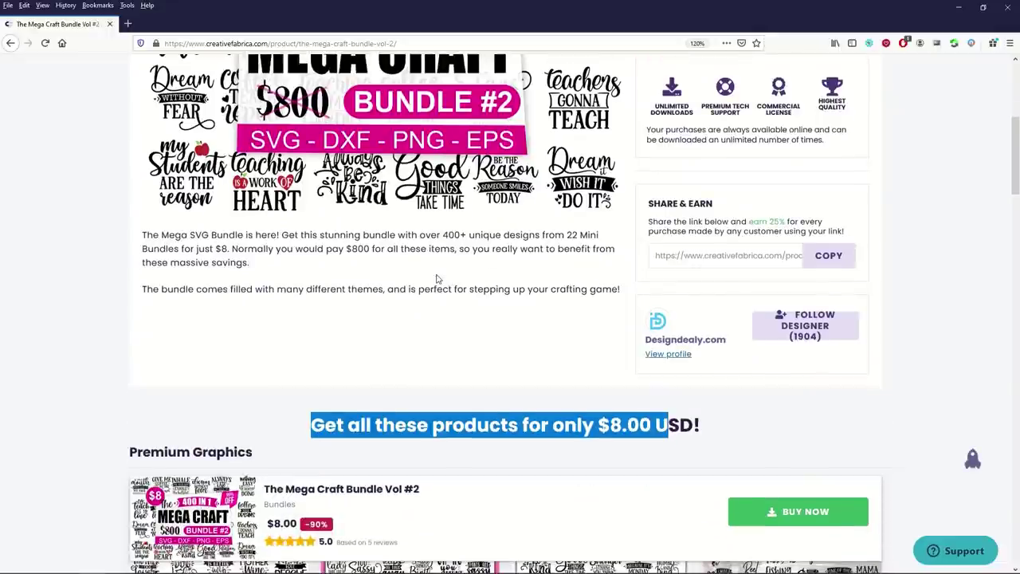
scroll(437, 278, down, 5)
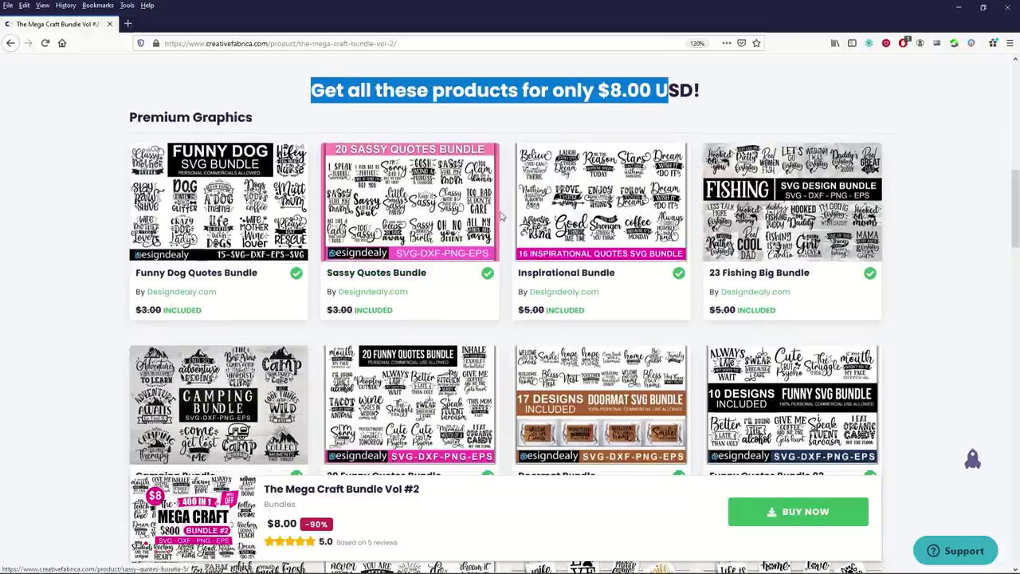
scroll(588, 257, up, 4)
scroll(587, 256, up, 6)
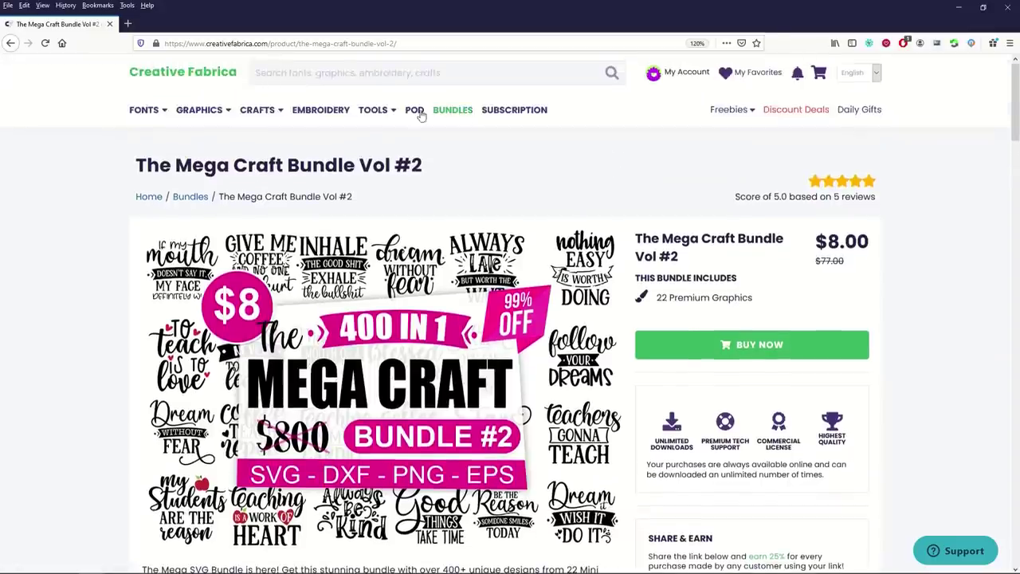
- Go back to the bundles overview and open the full list of all 1561 bundles
click(458, 111)
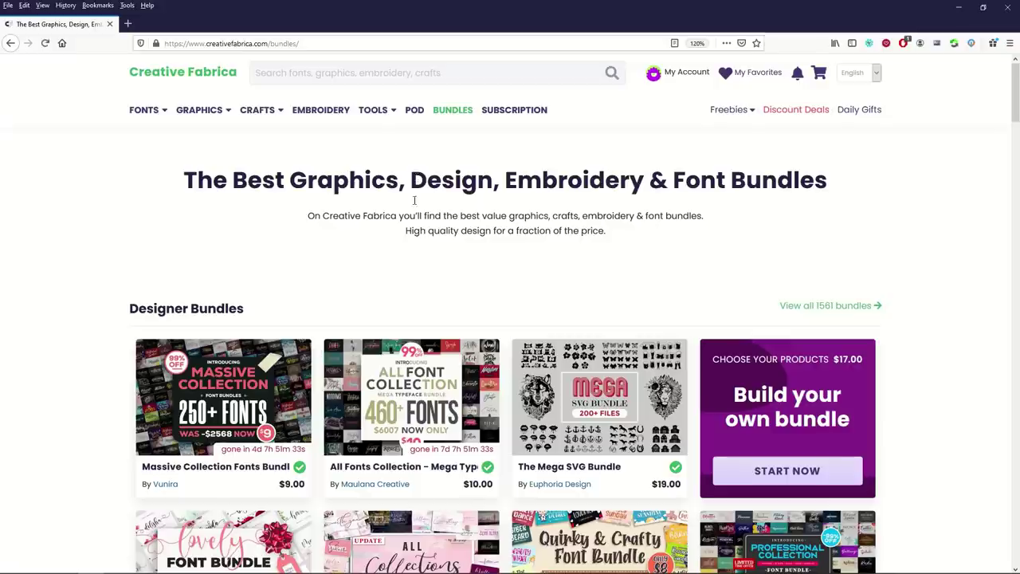
scroll(414, 203, down, 4)
scroll(186, 214, up, 3)
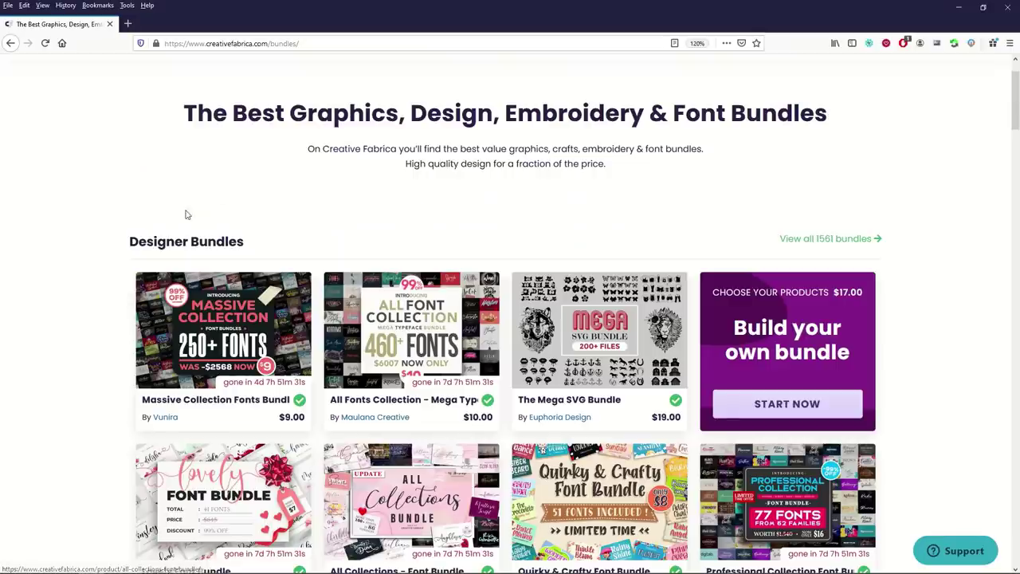
scroll(337, 237, down, 2)
scroll(644, 221, up, 2)
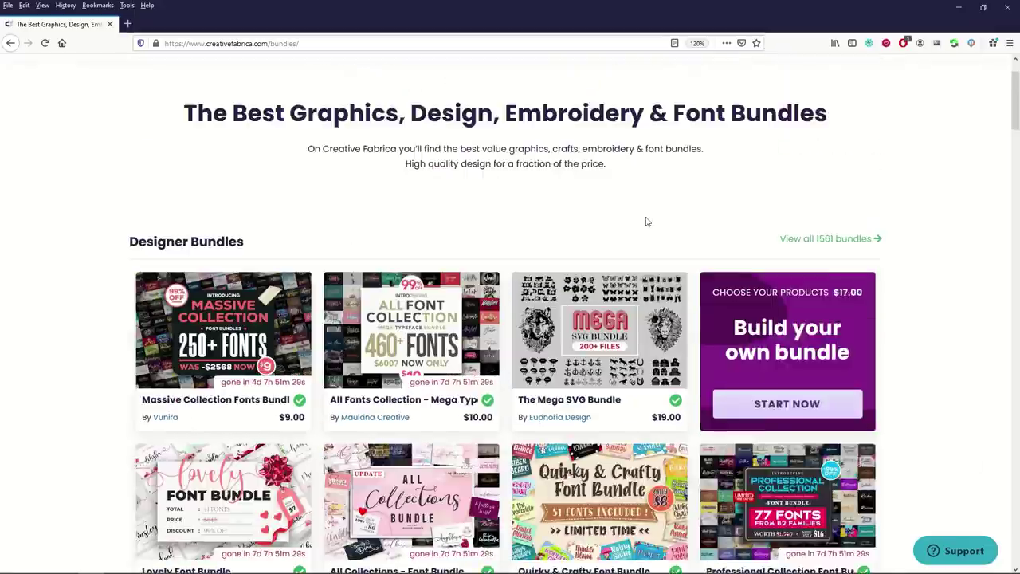
click(812, 244)
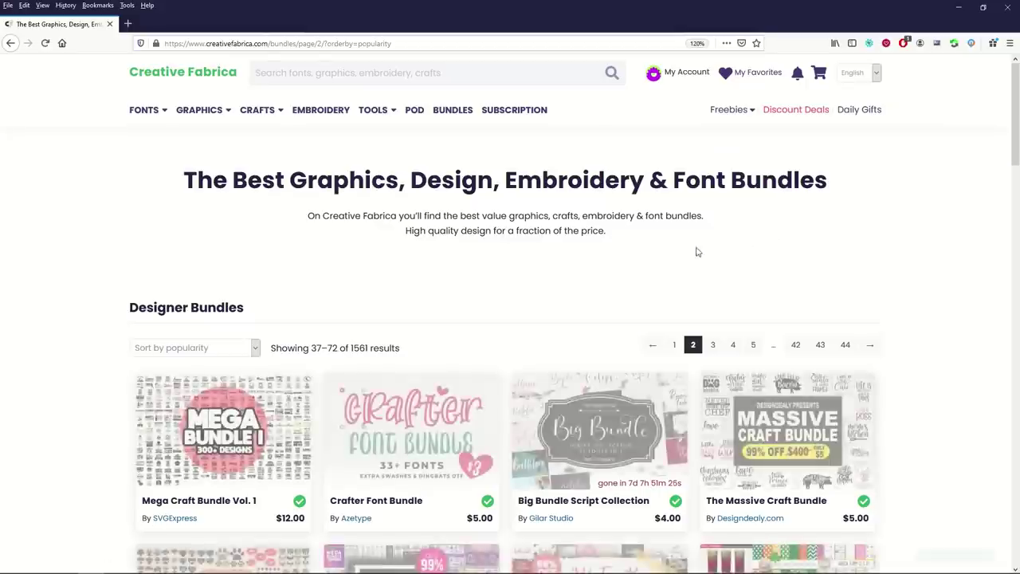
- Jump to page 42 of the listing and scroll to the Teacher, Nurse & Mom Quote Bundle
click(795, 346)
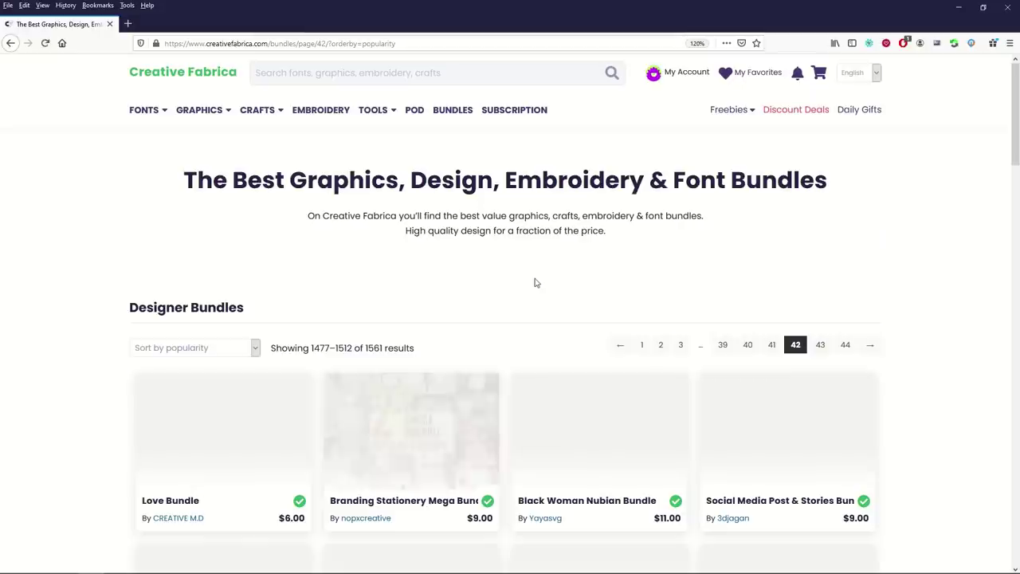
scroll(518, 284, down, 3)
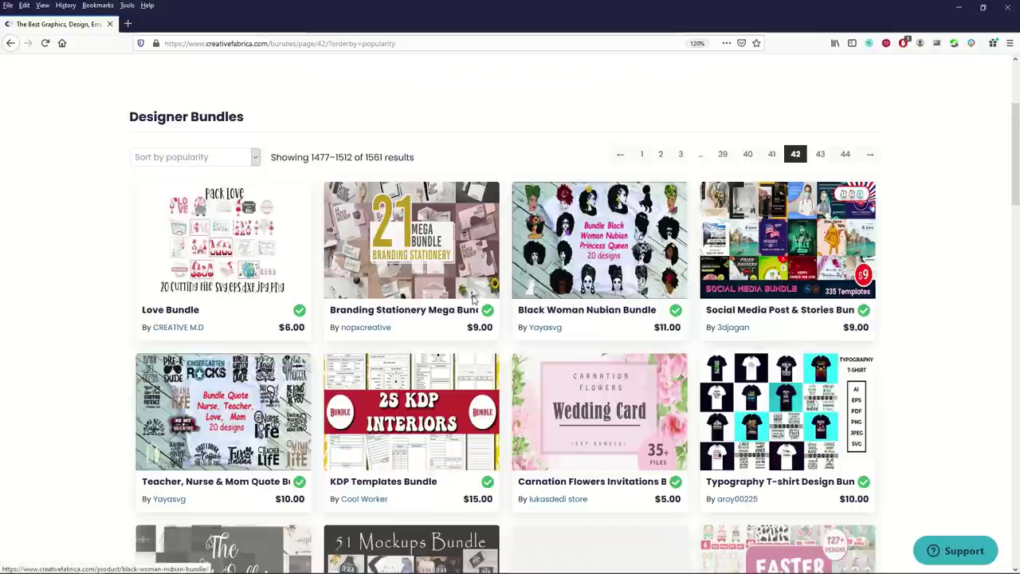
scroll(332, 318, down, 1)
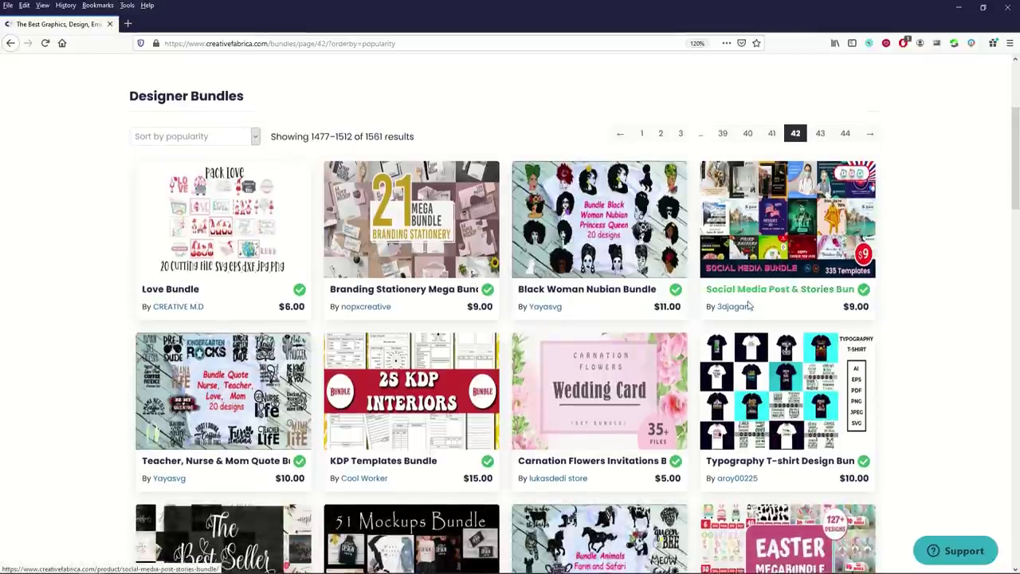
scroll(332, 318, down, 3)
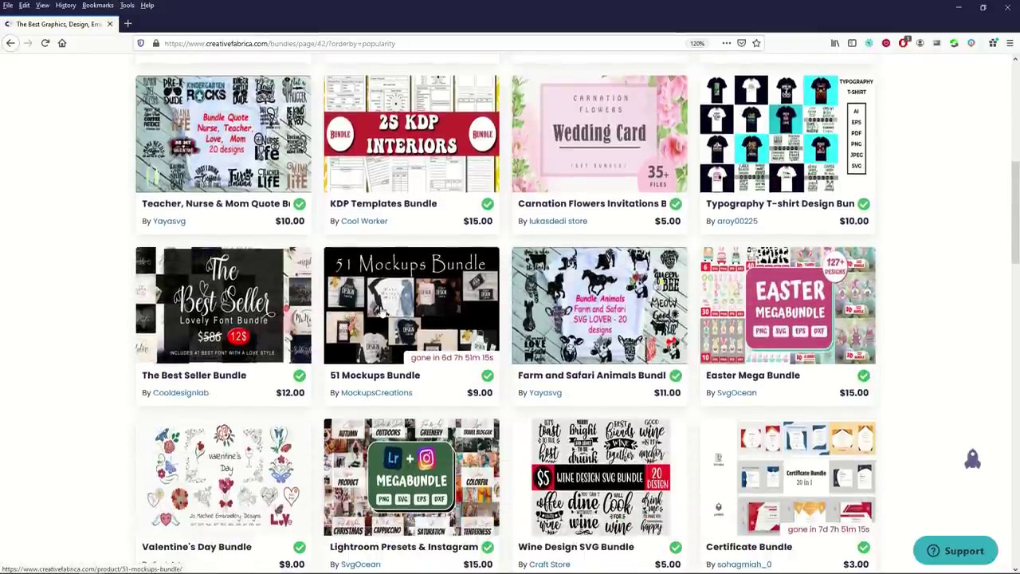
scroll(558, 271, down, 1)
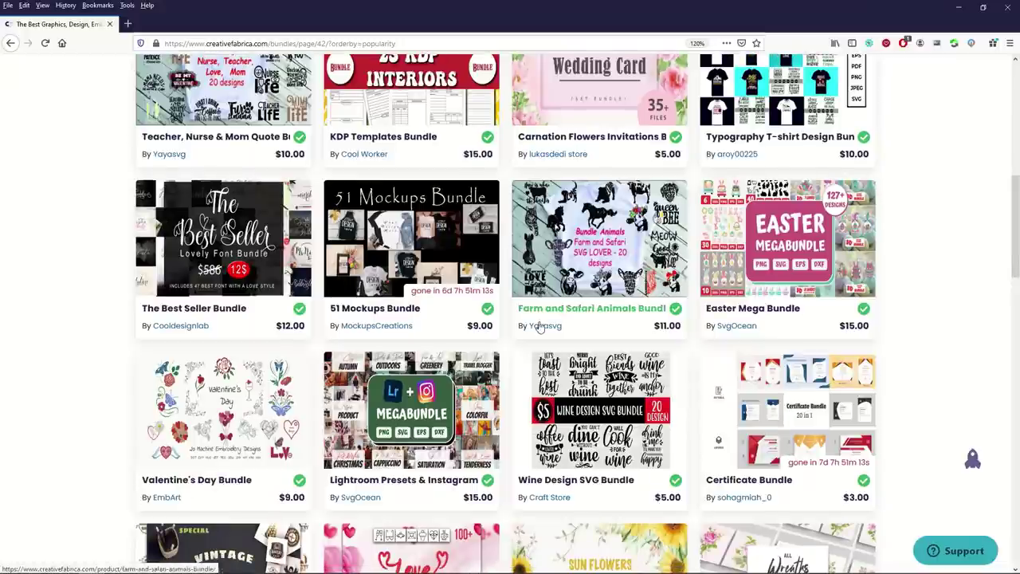
scroll(407, 333, down, 3)
scroll(362, 374, down, 1)
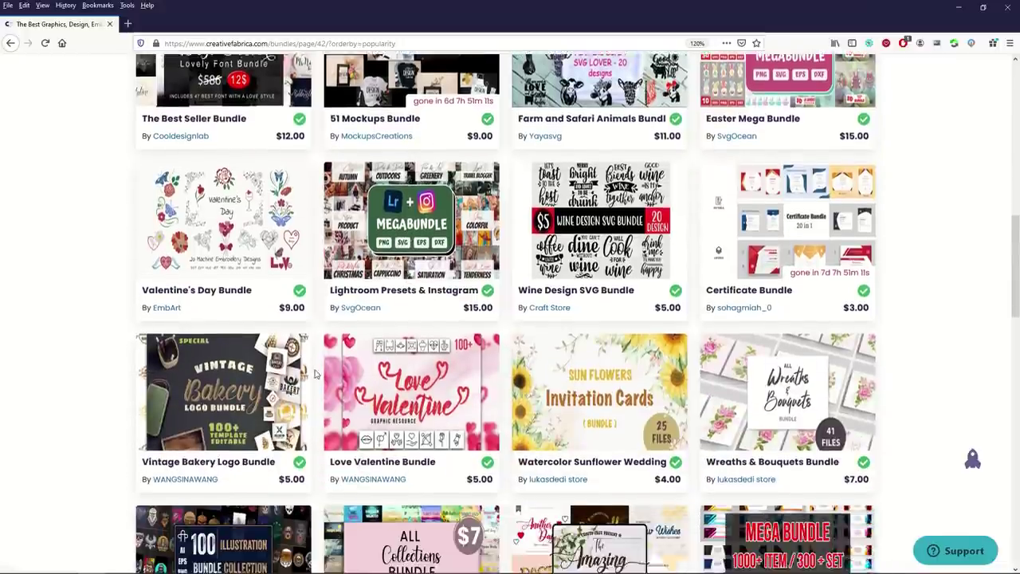
scroll(362, 373, down, 2)
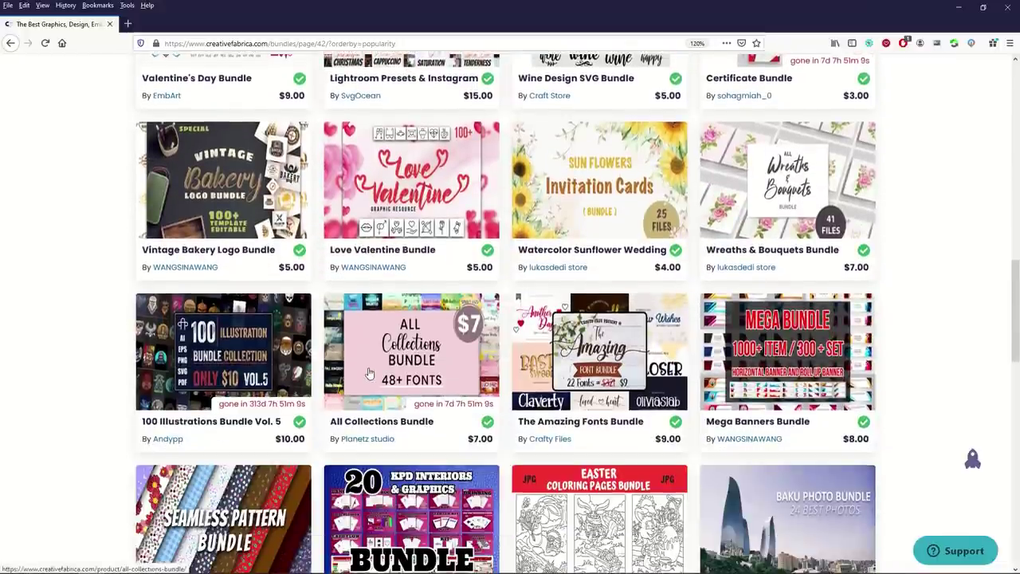
scroll(369, 373, up, 14)
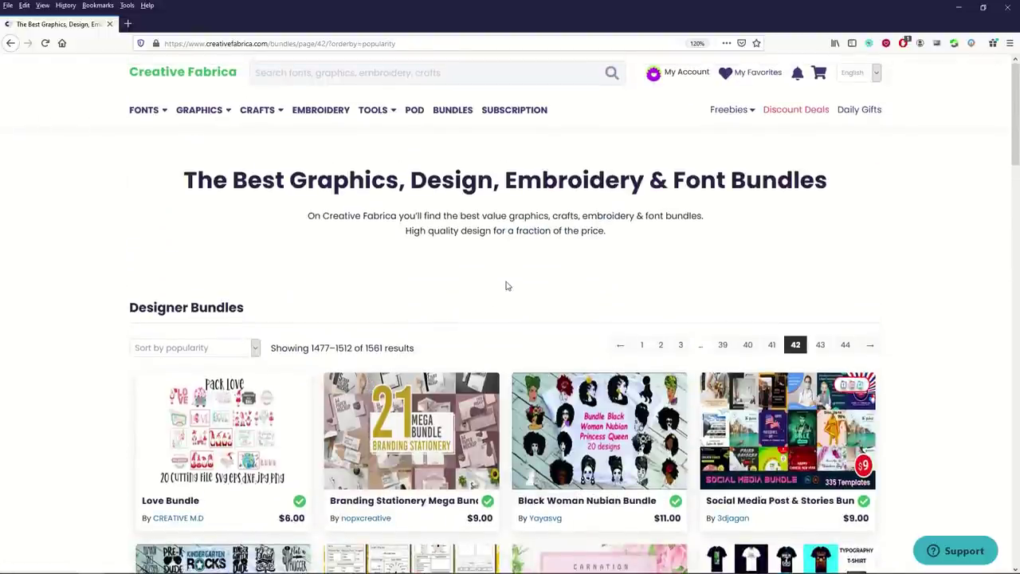
scroll(413, 305, down, 4)
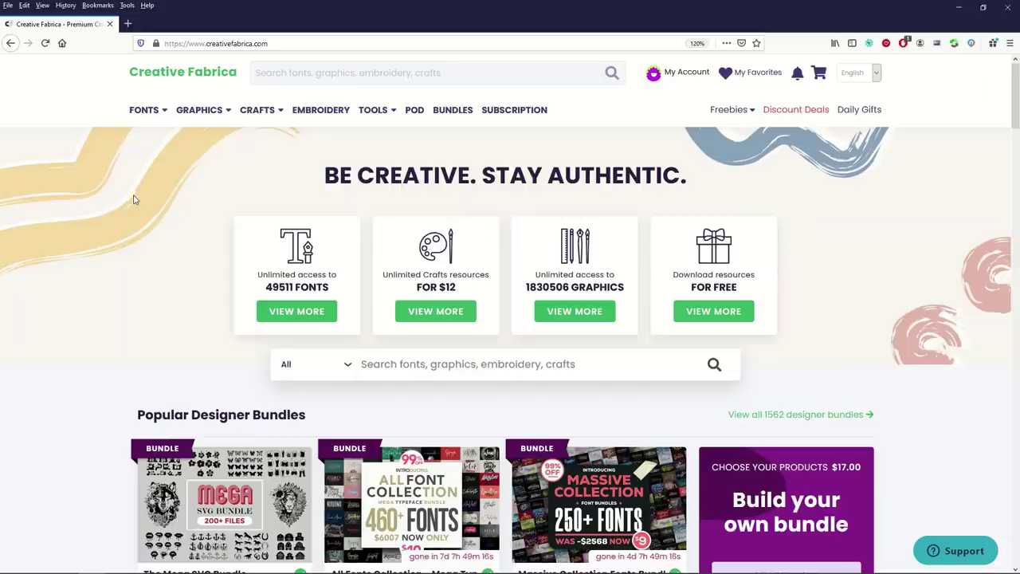
- Open Patterns from the GRAPHICS menu, listing 72609 graphic pattern results
mouse_move(200, 119)
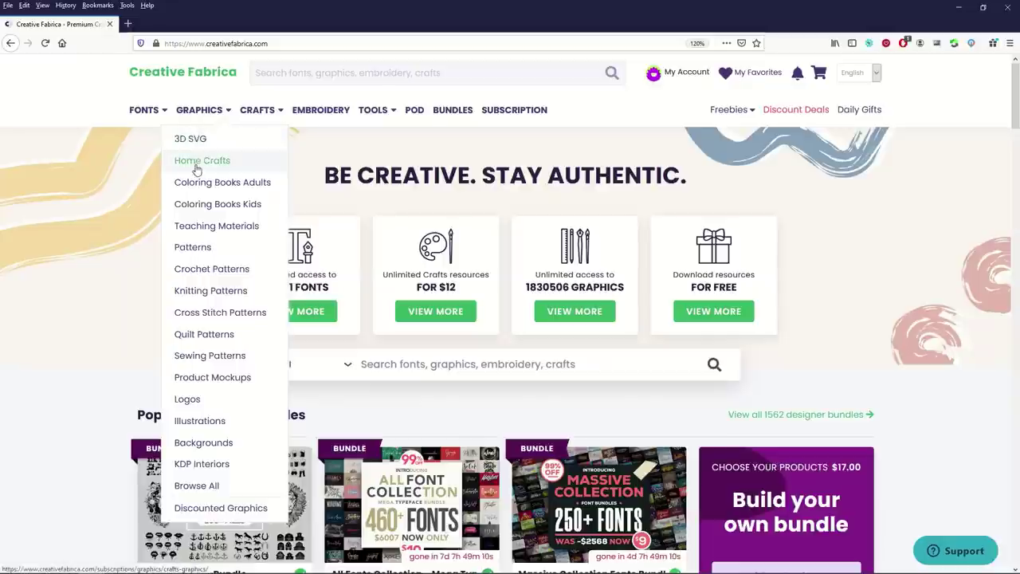
click(197, 249)
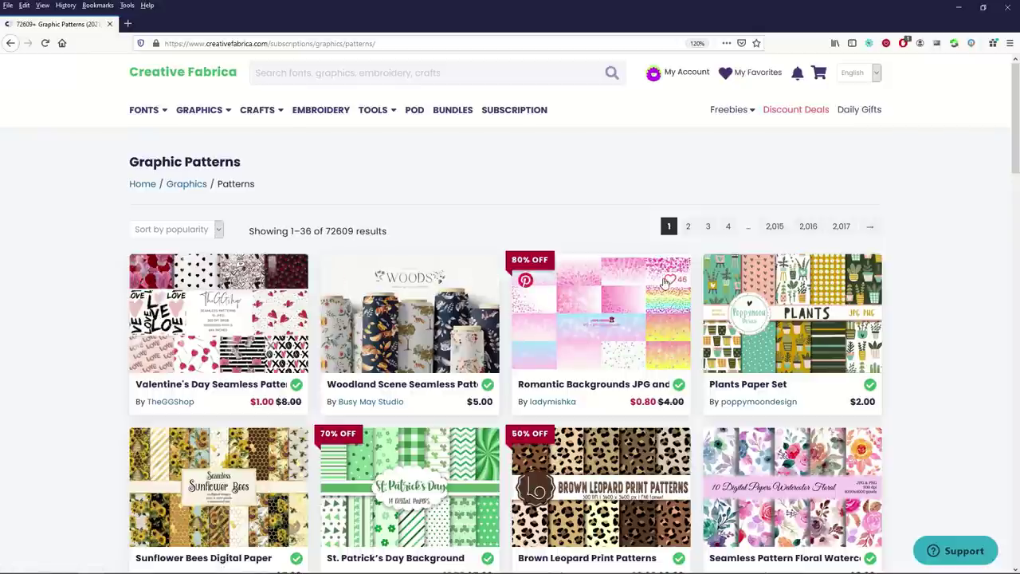
- Open the $2.00 Plants Paper Set page, look it over, and add it to favorites
click(764, 306)
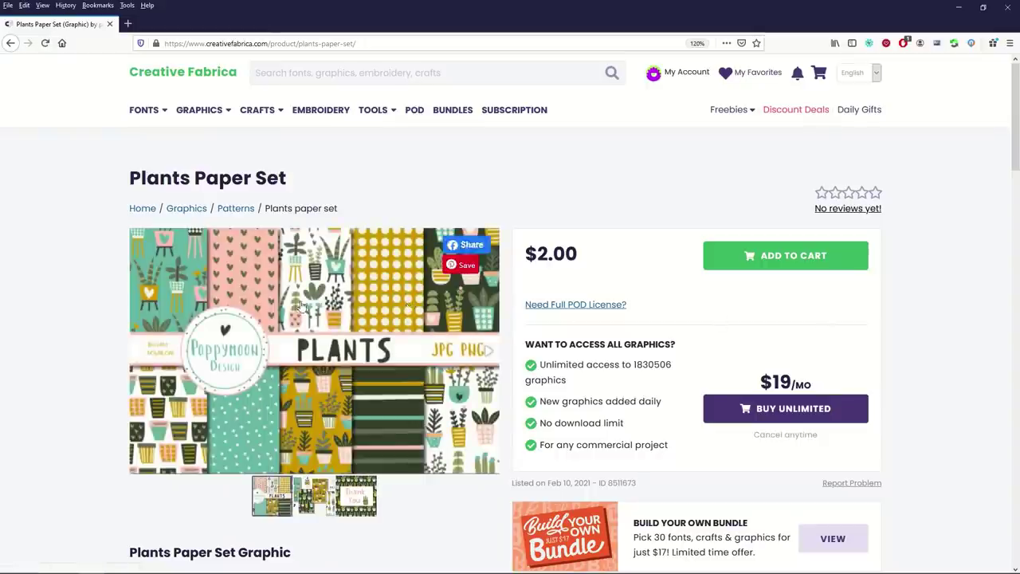
scroll(265, 309, down, 2)
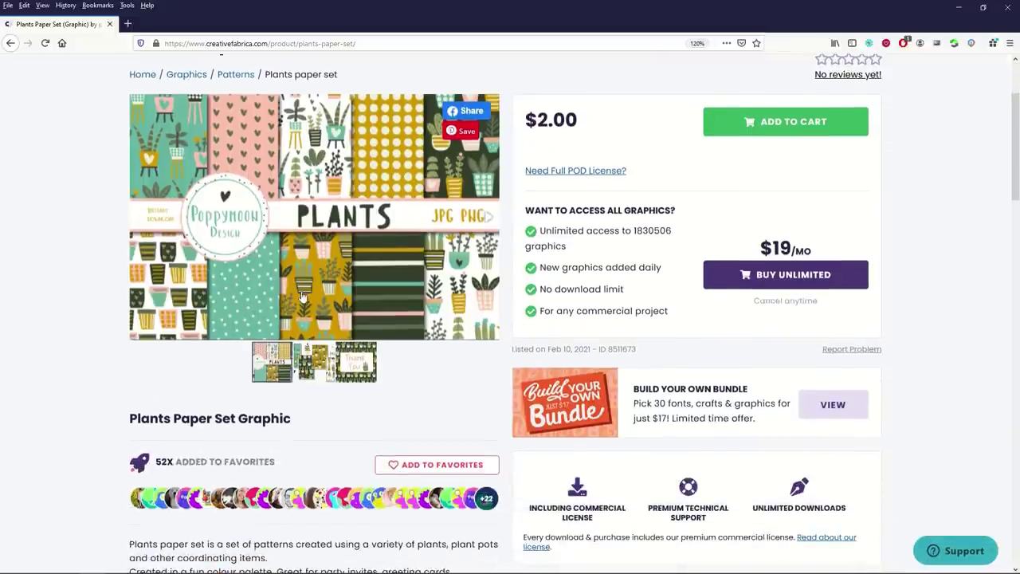
scroll(227, 292, up, 1)
scroll(255, 255, down, 1)
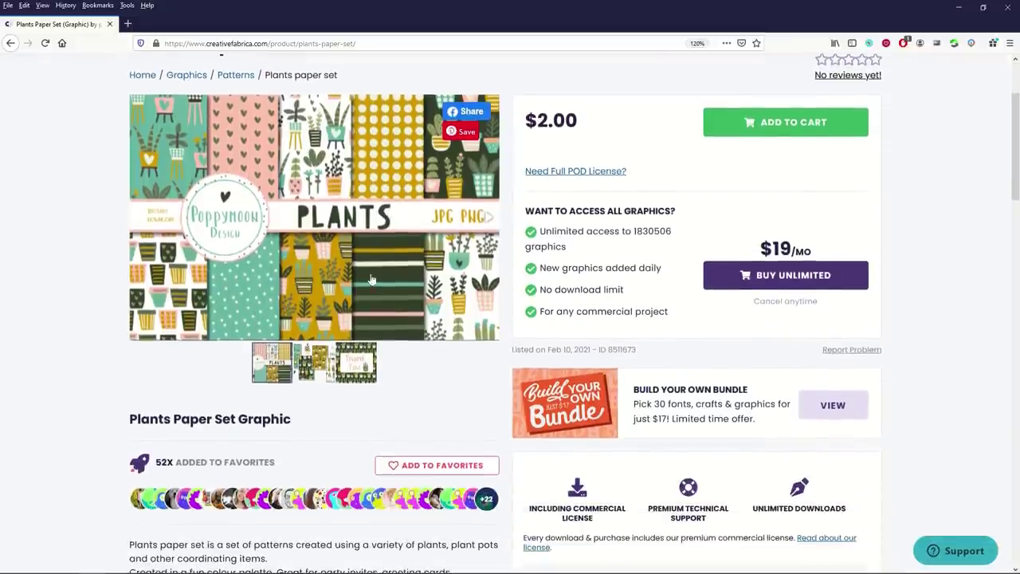
scroll(256, 256, down, 1)
scroll(255, 255, up, 1)
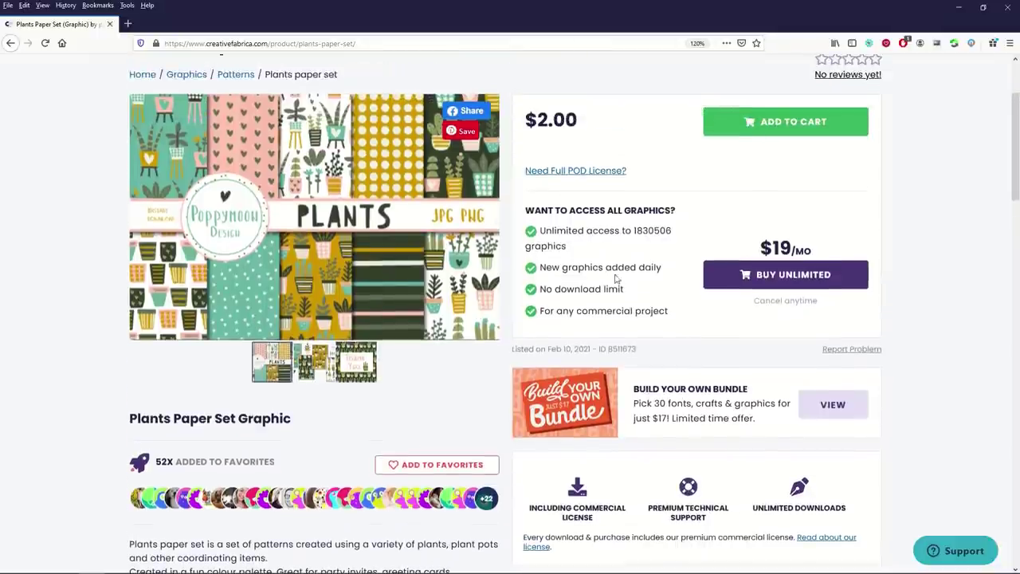
scroll(647, 252, up, 2)
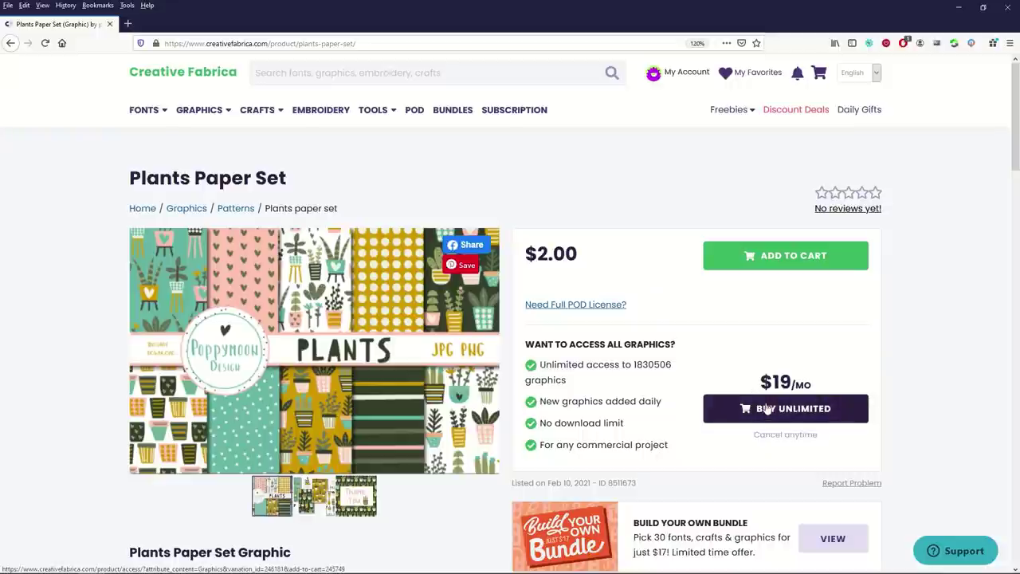
scroll(765, 410, down, 4)
scroll(765, 406, down, 1)
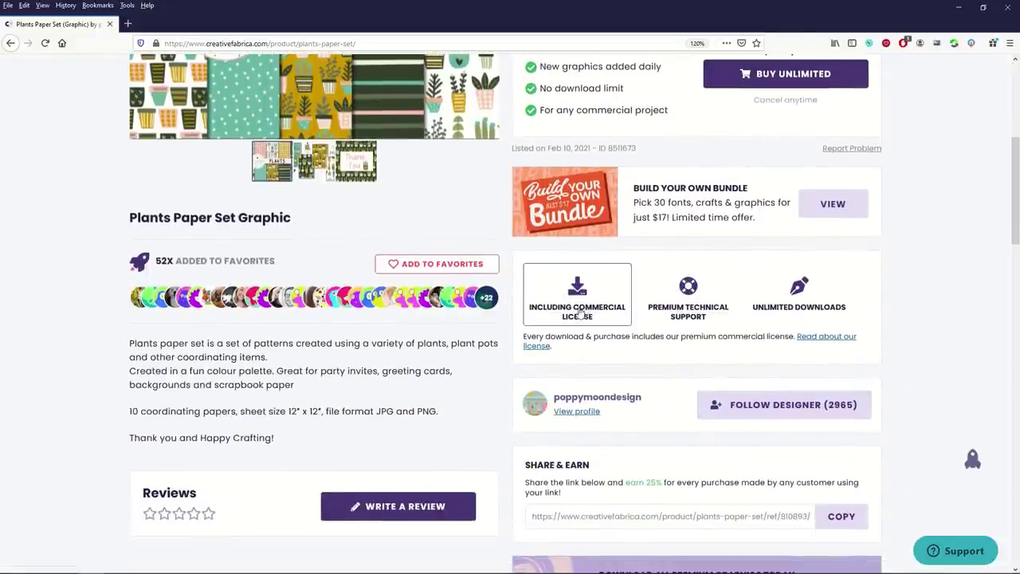
scroll(580, 313, up, 3)
scroll(407, 311, down, 1)
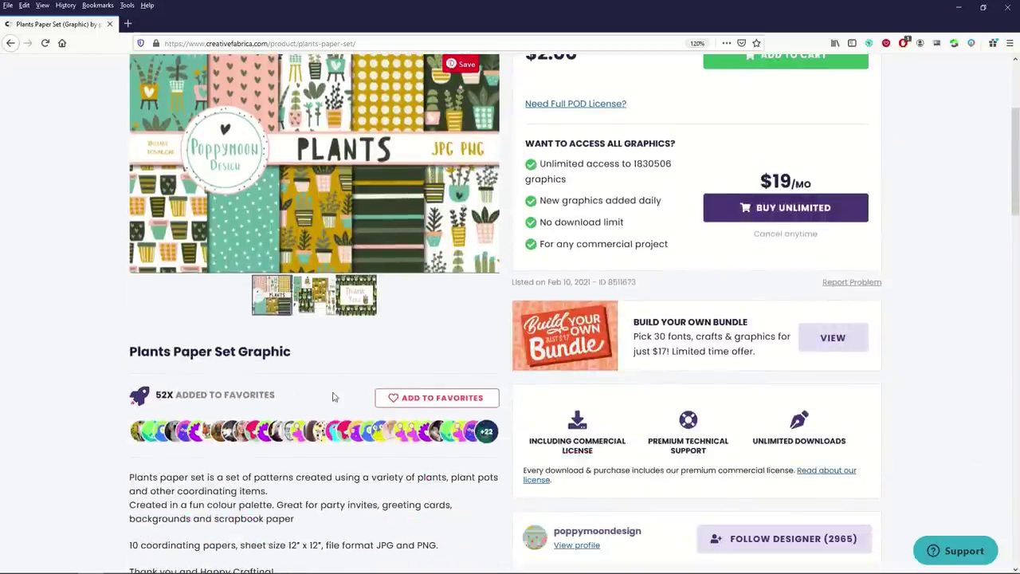
click(390, 401)
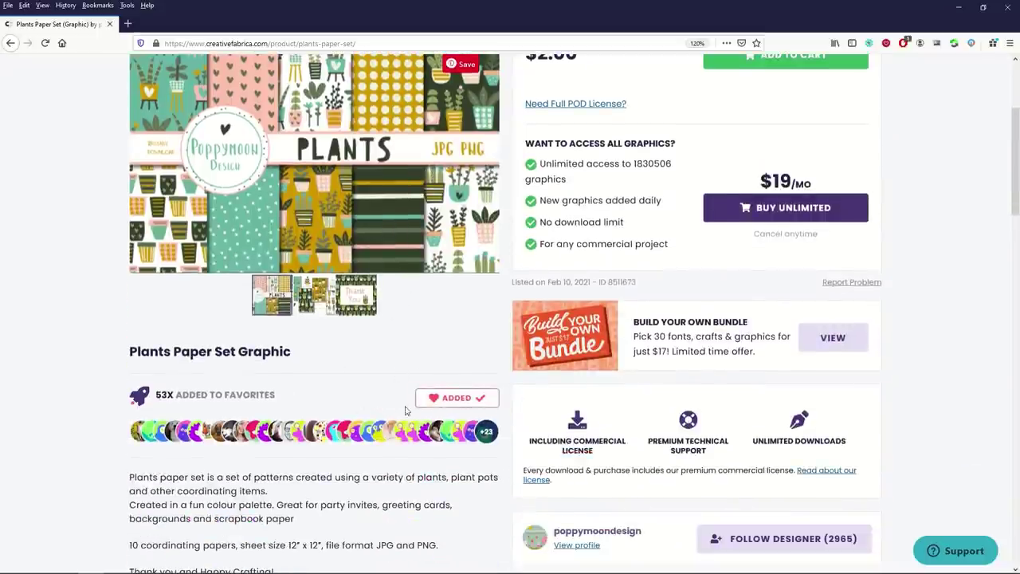
- Return to the Graphic Patterns listing and favorite the Woodland Scene seamless pattern
click(10, 43)
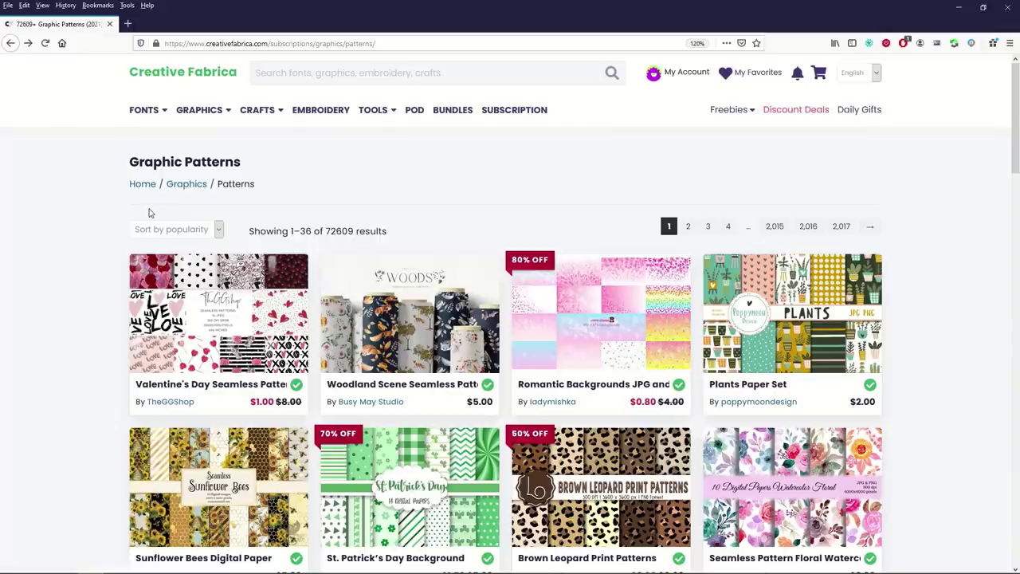
mouse_move(286, 286)
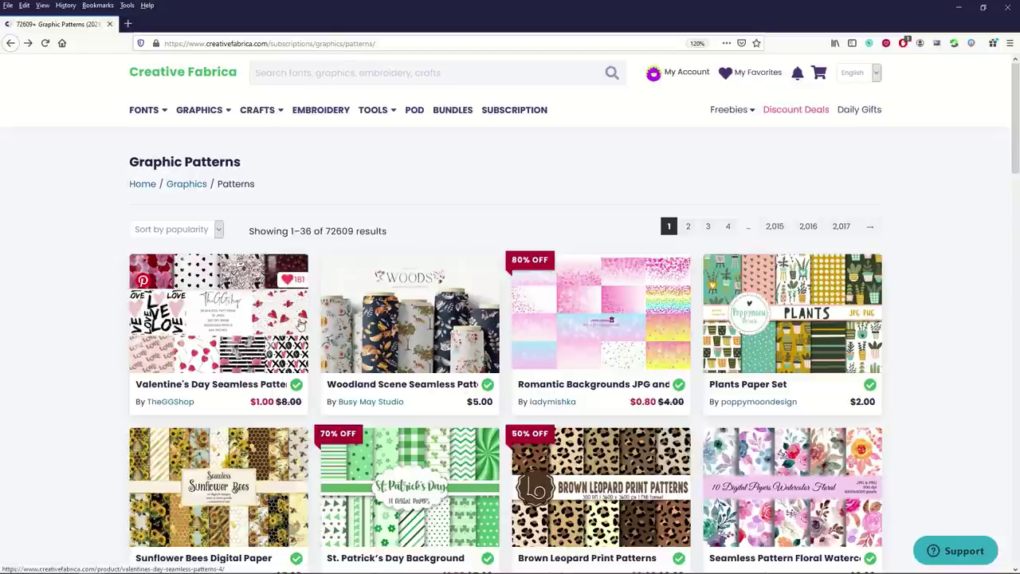
mouse_move(367, 305)
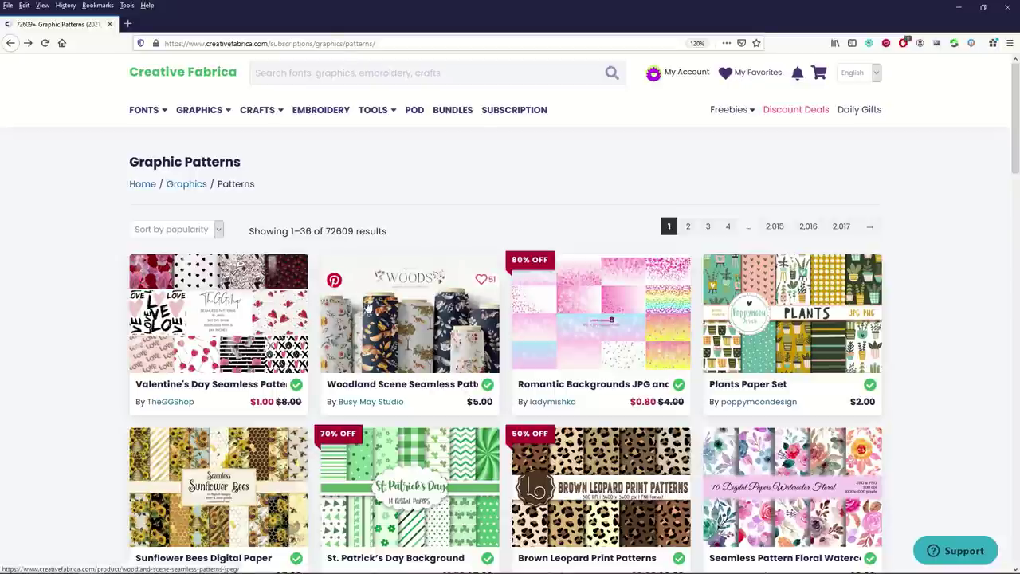
click(480, 280)
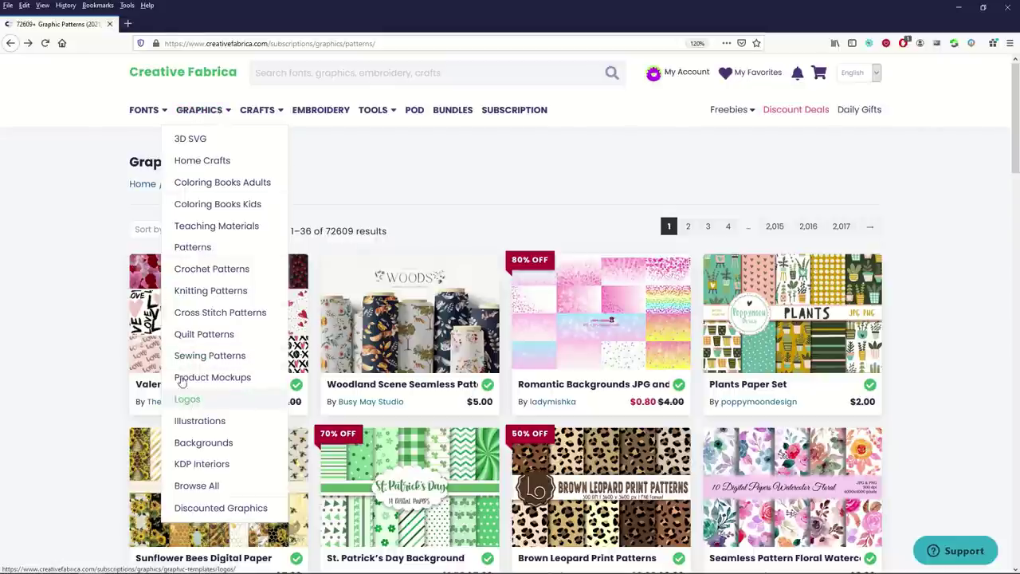
mouse_move(252, 118)
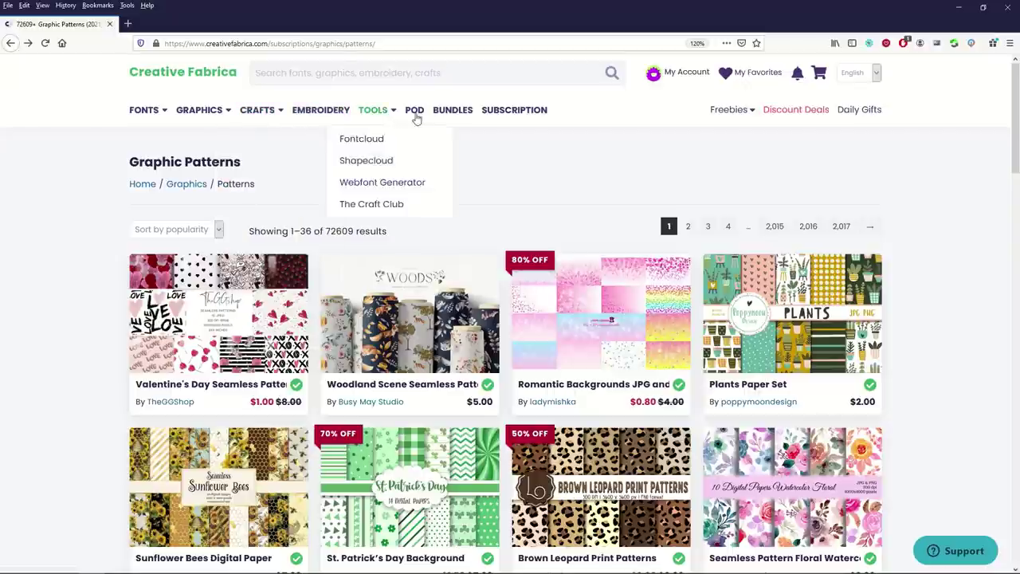
- Go to Freebies > Free SVGs and open the I'm the Mistletoe Tester design from the grid
mouse_move(722, 120)
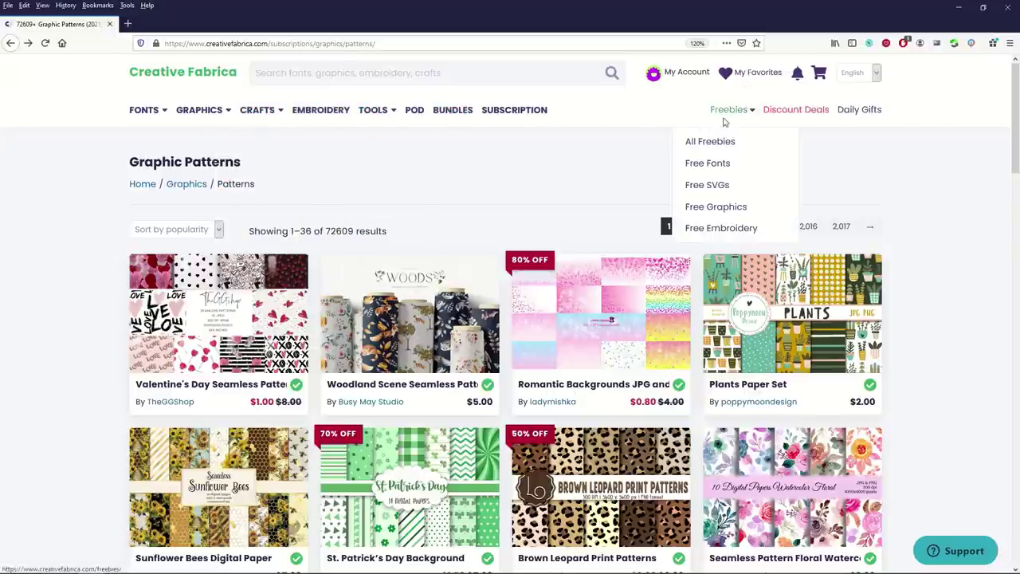
click(699, 189)
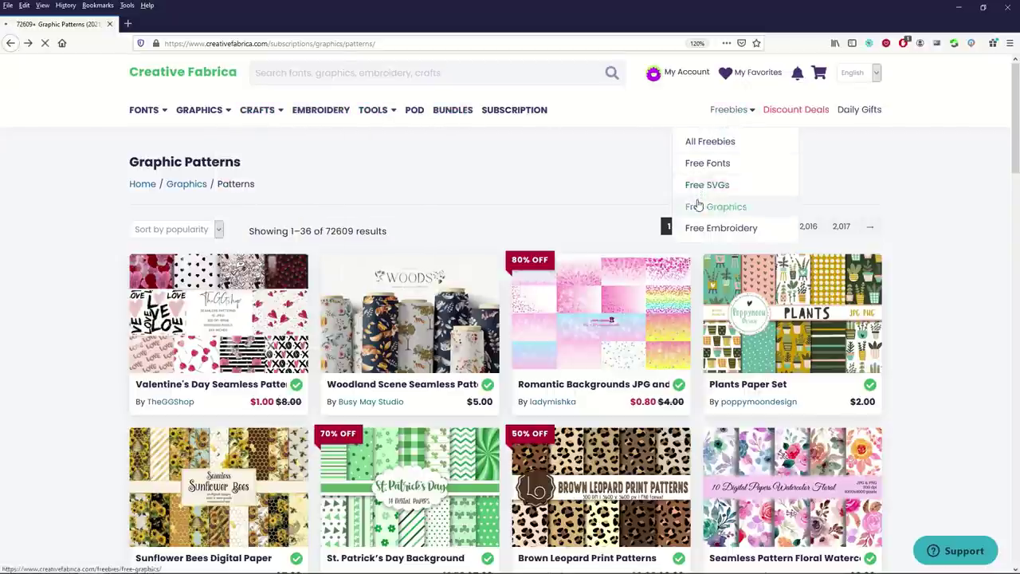
scroll(521, 324, down, 5)
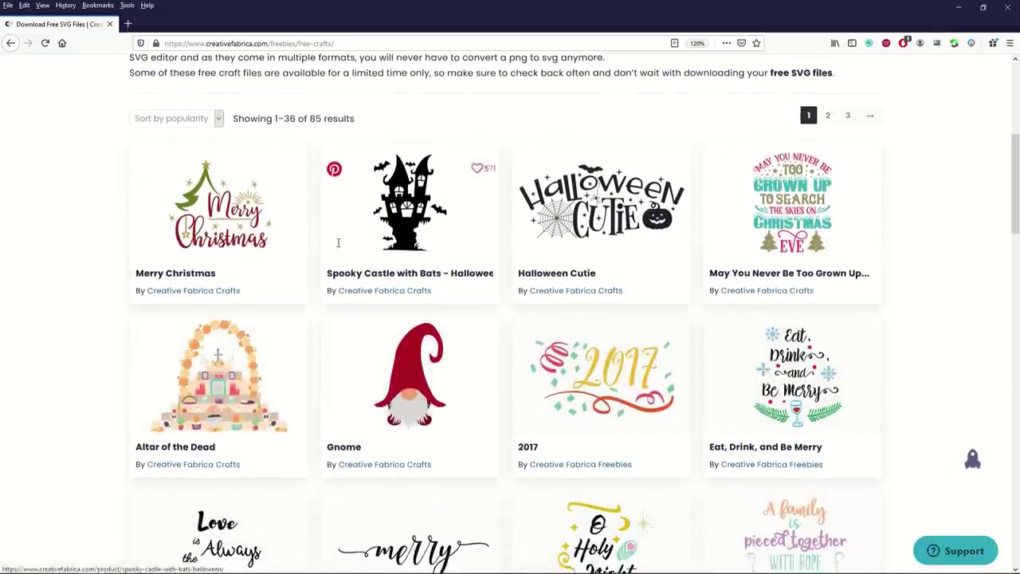
scroll(257, 316, down, 2)
scroll(455, 327, down, 3)
scroll(455, 327, down, 5)
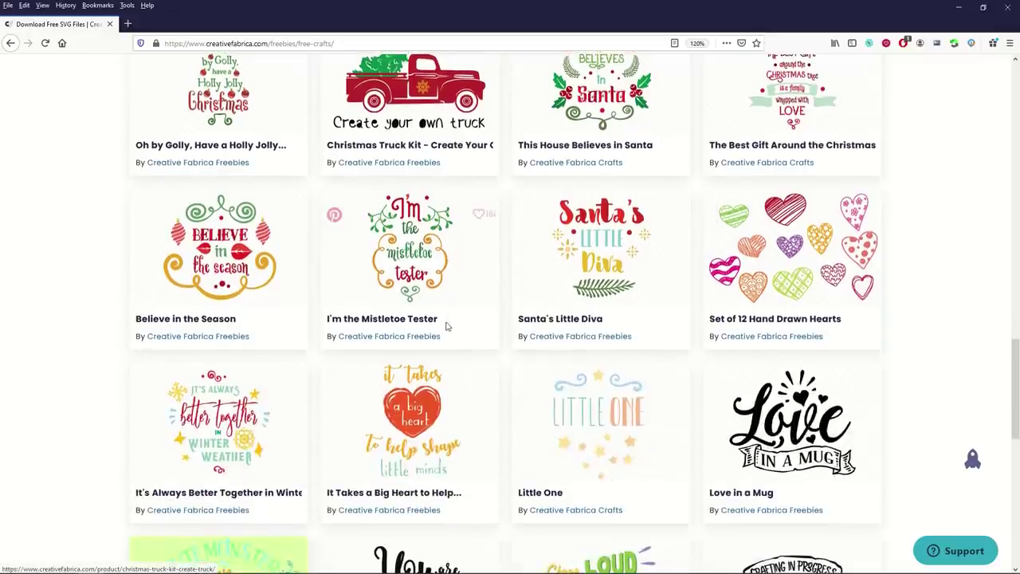
click(396, 319)
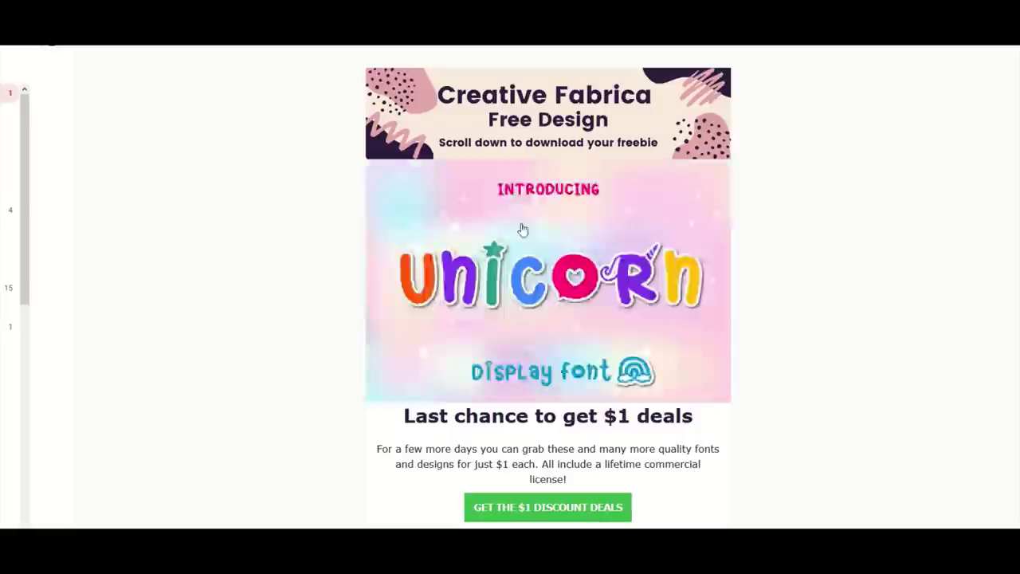
- Scroll past the $1 deals, popular fonts and free embroidery to the Watercolor Planets Clipart freebie
scroll(479, 229, down, 1)
scroll(465, 230, down, 3)
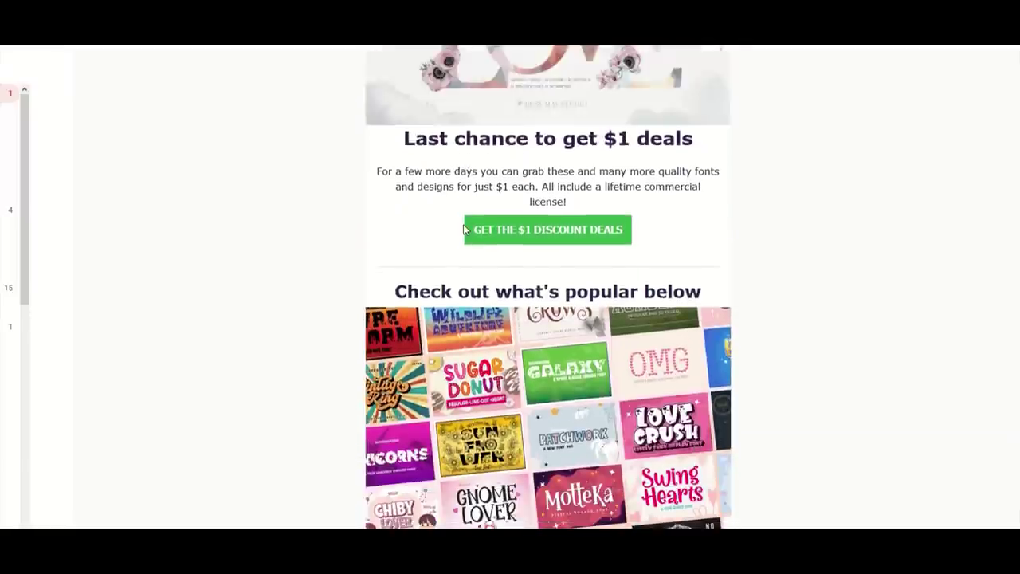
scroll(465, 230, down, 2)
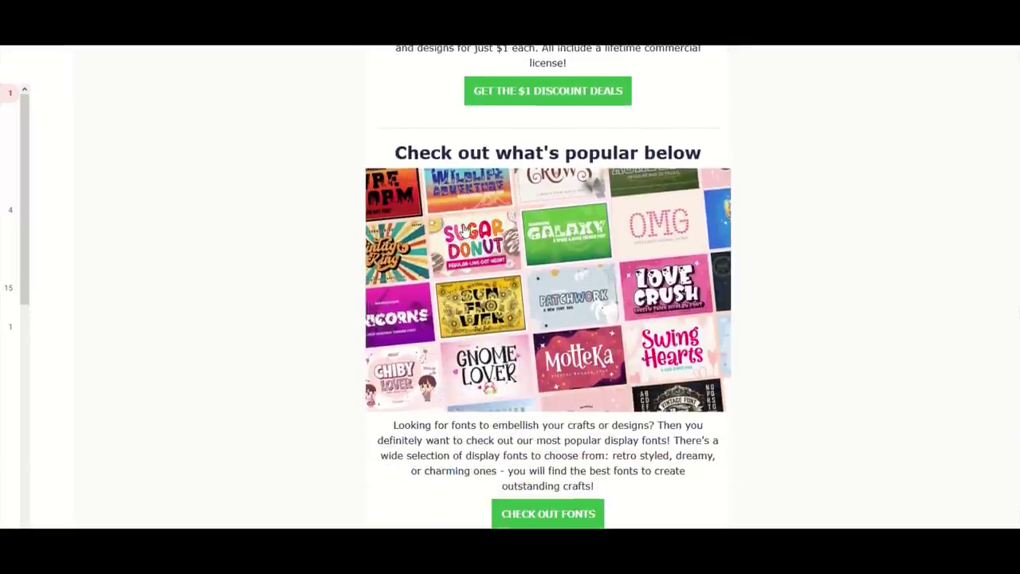
scroll(465, 230, down, 1)
scroll(470, 196, down, 5)
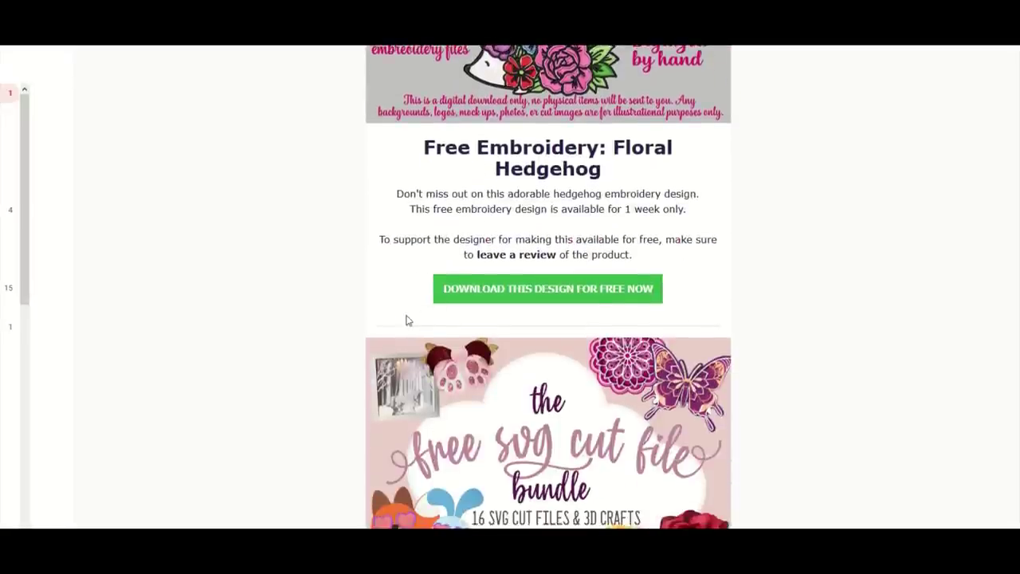
scroll(406, 320, down, 3)
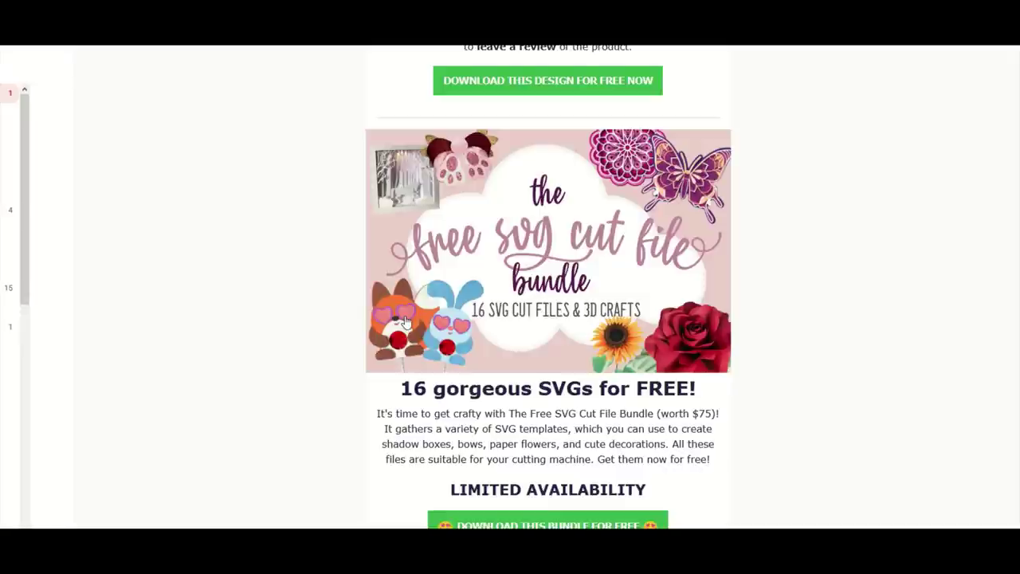
scroll(406, 321, up, 10)
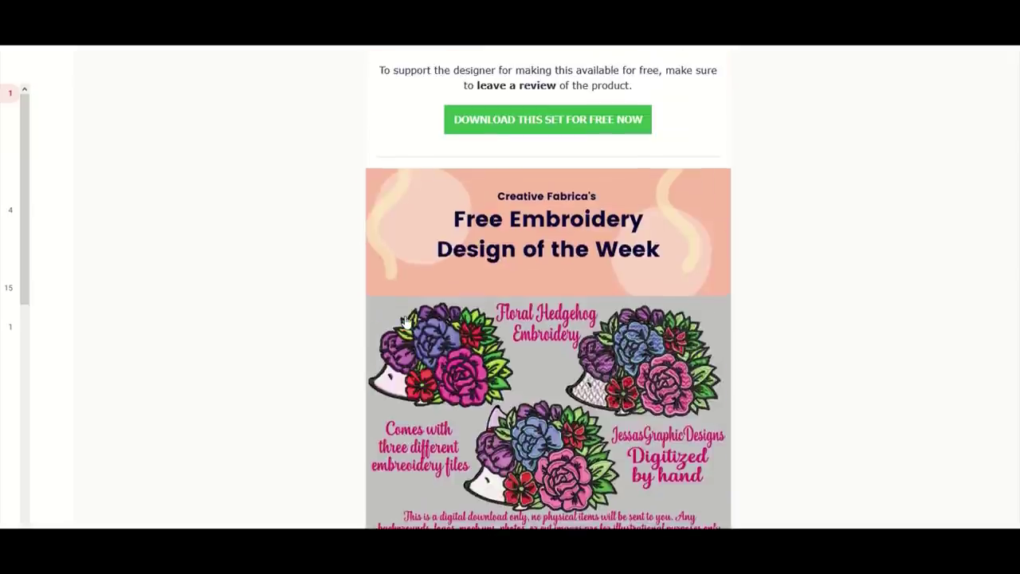